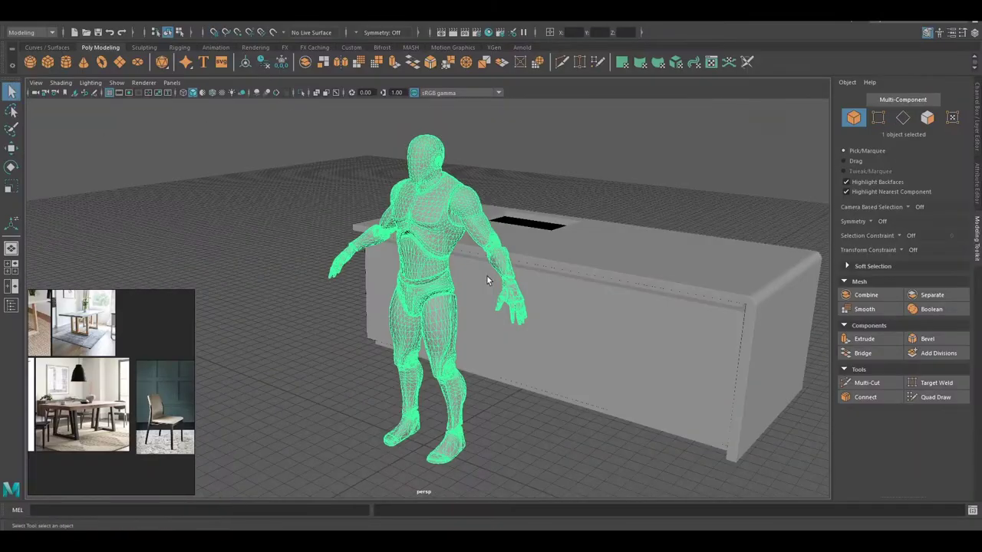
Auto-rig the character mesh with Quick Rig One-Click to generate its skeleton and HumanIK controls.
{"action": "left_click", "coordinate": [102, 64]}
{"action": "left_click", "coordinate": [612, 201]}
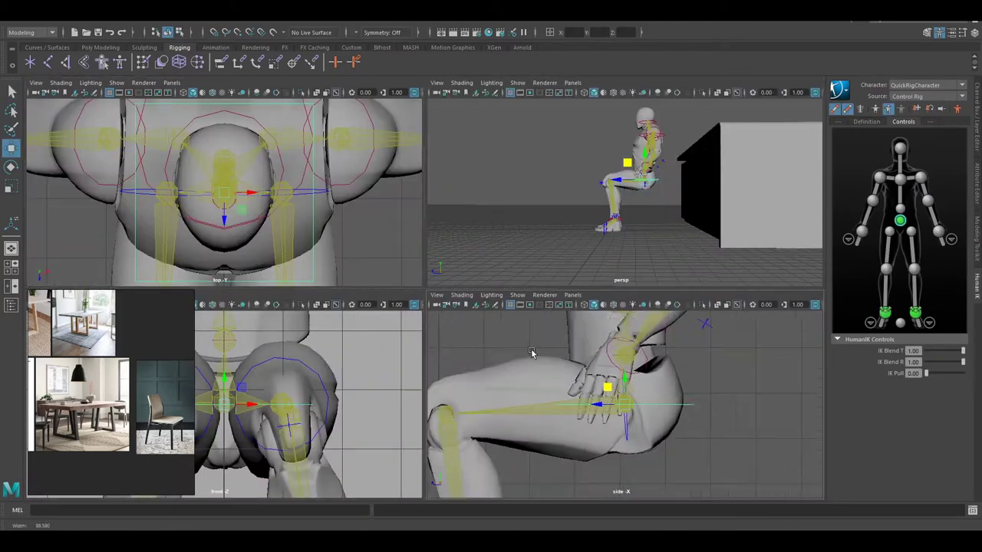
Maximize the side view showing the seated character above the pCube1 seat block.
{"action": "key", "text": "space"}
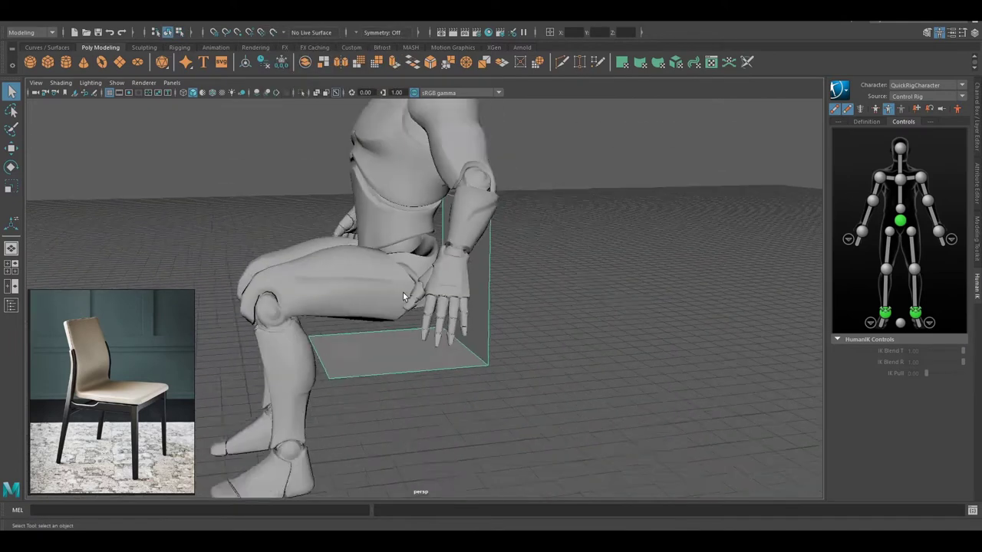
Move and scale the seat plane's edges to form the seat and curved backrest.
{"action": "left_click_drag", "start_coordinate": [400, 246], "coordinate": [444, 375], "text": "alt"}
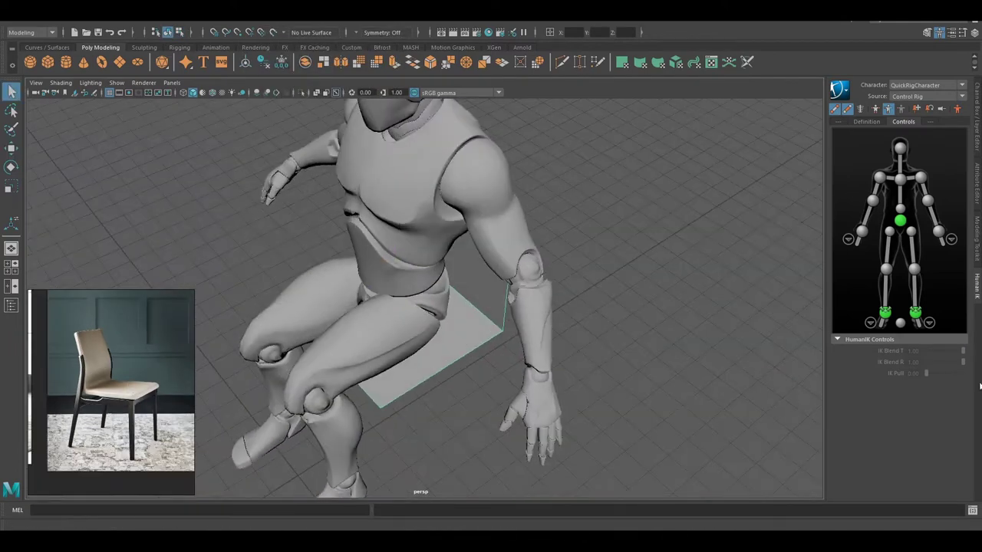
{"action": "key", "text": "w"}
{"action": "mouse_move", "coordinate": [444, 374]}
{"action": "left_mouse_down", "text": "alt"}
{"action": "mouse_move", "coordinate": [471, 323]}
{"action": "mouse_move", "coordinate": [498, 381]}
{"action": "mouse_move", "coordinate": [314, 411]}
{"action": "mouse_move", "coordinate": [460, 221]}
{"action": "mouse_move", "coordinate": [442, 312]}
{"action": "left_mouse_up", "text": "alt"}
{"action": "key", "text": "q"}
{"action": "key", "text": "r"}
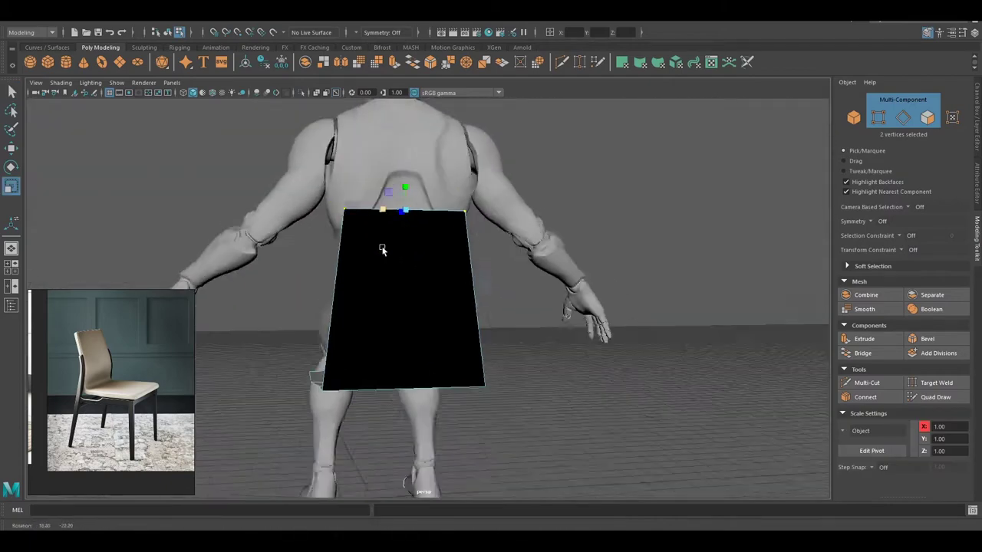
{"action": "right_click_drag", "start_coordinate": [442, 312], "coordinate": [429, 338], "text": "shift"}
{"action": "mouse_move", "coordinate": [442, 313]}
{"action": "left_mouse_down", "text": "alt"}
{"action": "mouse_move", "coordinate": [392, 283]}
{"action": "mouse_move", "coordinate": [643, 311]}
{"action": "left_mouse_up", "text": "alt"}
{"action": "key", "text": "w"}
Bevel the seat's bent edge into a rounded corner and refine a seat vertex and edge.
{"action": "key", "text": "ctrl+b"}
{"action": "mouse_move", "coordinate": [438, 322]}
{"action": "left_mouse_down", "text": "alt"}
{"action": "mouse_move", "coordinate": [438, 393]}
{"action": "mouse_move", "coordinate": [538, 362]}
{"action": "mouse_move", "coordinate": [466, 377]}
{"action": "mouse_move", "coordinate": [512, 349]}
{"action": "mouse_move", "coordinate": [475, 309]}
{"action": "mouse_move", "coordinate": [451, 242]}
{"action": "mouse_move", "coordinate": [503, 344]}
{"action": "mouse_move", "coordinate": [405, 369]}
{"action": "mouse_move", "coordinate": [491, 384]}
{"action": "left_mouse_up", "text": "alt"}
{"action": "key", "text": "F9"}
{"action": "left_click", "coordinate": [438, 393]}
{"action": "key", "text": "r"}
{"action": "key", "text": "F10"}
{"action": "key", "text": "ctrl+b"}
Extrude the seat faces to give the shell thickness.
{"action": "key", "text": "F11"}
{"action": "key", "text": "ctrl+e"}
{"action": "key", "text": "F8"}
{"action": "key", "text": "q"}
Bevel the edge loop running along the seat.
{"action": "key", "text": "F10"}
{"action": "double_click", "coordinate": [334, 367]}
{"action": "mouse_move", "coordinate": [334, 367]}
{"action": "left_mouse_down", "text": "alt"}
{"action": "mouse_move", "coordinate": [504, 274]}
{"action": "mouse_move", "coordinate": [529, 339]}
{"action": "mouse_move", "coordinate": [428, 366]}
{"action": "left_mouse_up", "text": "alt"}
{"action": "key", "text": "ctrl+b"}
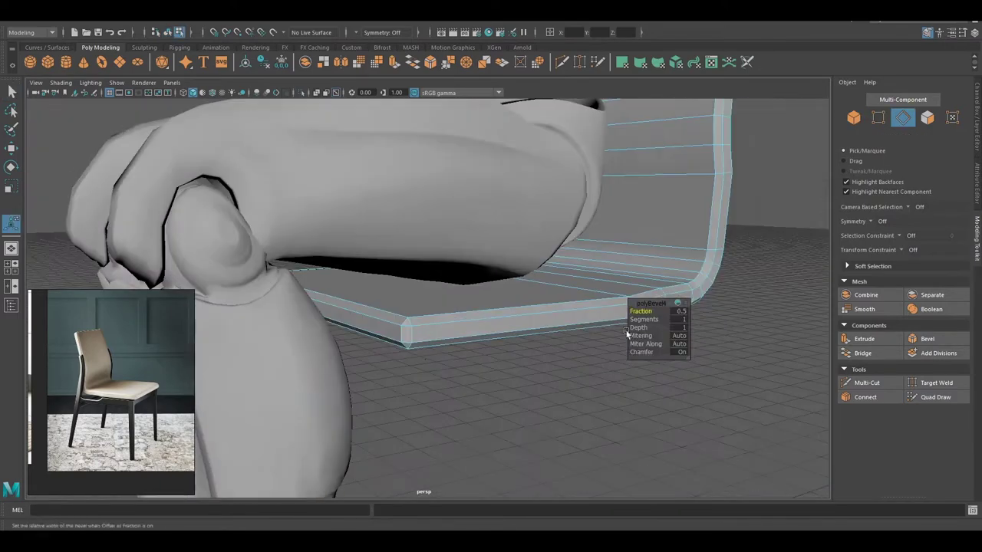
{"action": "mouse_move", "coordinate": [641, 310]}
{"action": "left_mouse_down", "text": "alt"}
{"action": "mouse_move", "coordinate": [575, 375]}
{"action": "mouse_move", "coordinate": [537, 384]}
{"action": "mouse_move", "coordinate": [566, 401]}
{"action": "mouse_move", "coordinate": [477, 288]}
{"action": "mouse_move", "coordinate": [526, 345]}
{"action": "mouse_move", "coordinate": [511, 330]}
{"action": "mouse_move", "coordinate": [390, 421]}
{"action": "left_mouse_up", "text": "alt"}
{"action": "key", "text": "F8"}
{"action": "key", "text": "q"}
Stretch the new block by the character's foot tall into a chair leg.
{"action": "key", "text": "r"}
{"action": "left_click", "coordinate": [391, 422]}
{"action": "left_click_drag", "start_coordinate": [378, 298], "coordinate": [373, 276]}
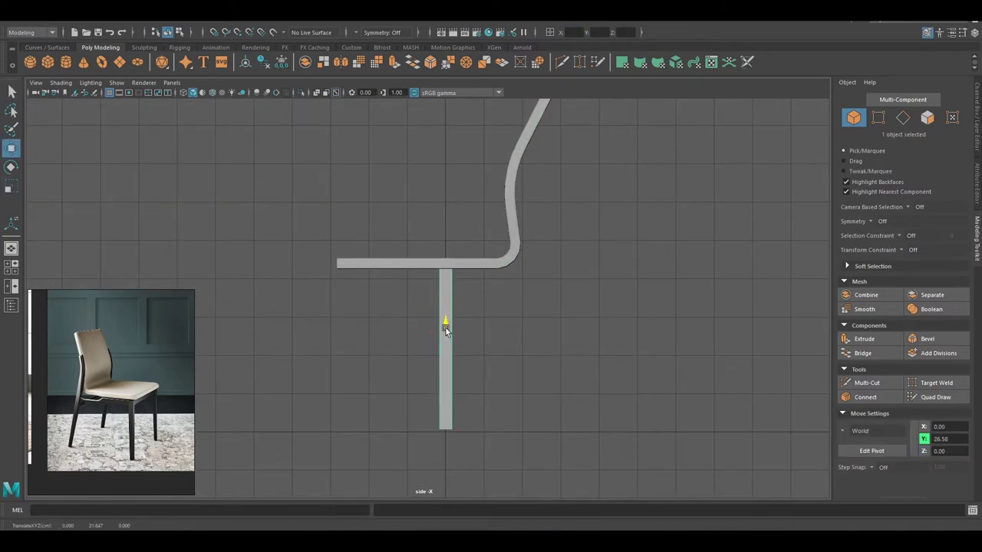
Move the leg under the front of the seat and inspect it in perspective.
{"action": "left_click_drag", "start_coordinate": [436, 352], "coordinate": [382, 333]}
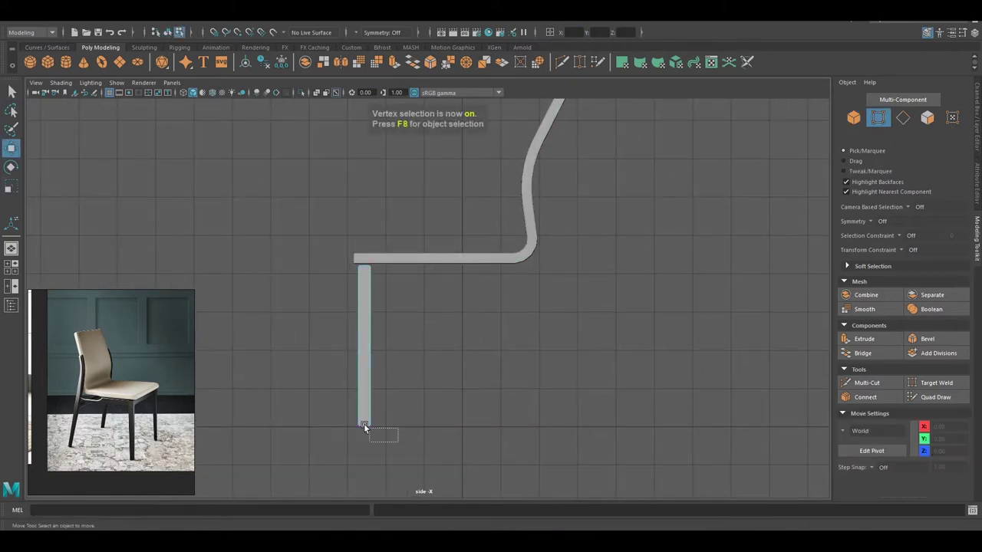
{"action": "key", "text": "F8"}
{"action": "key", "text": "space"}
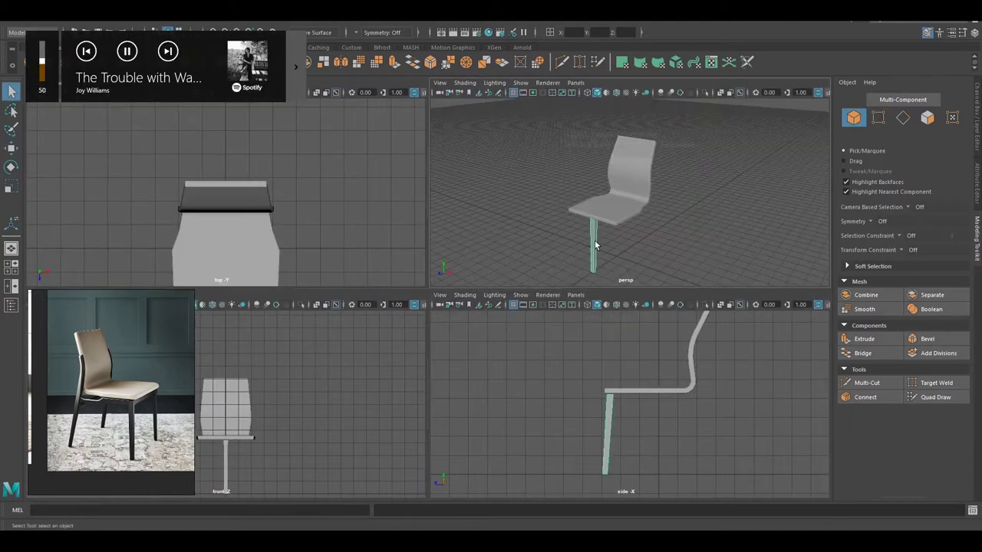
{"action": "key", "text": "space"}
{"action": "mouse_move", "coordinate": [486, 288]}
{"action": "left_mouse_down", "text": "alt"}
{"action": "mouse_move", "coordinate": [411, 291]}
{"action": "mouse_move", "coordinate": [511, 358]}
{"action": "mouse_move", "coordinate": [408, 365]}
{"action": "mouse_move", "coordinate": [527, 363]}
{"action": "mouse_move", "coordinate": [304, 320]}
{"action": "mouse_move", "coordinate": [462, 327]}
{"action": "mouse_move", "coordinate": [417, 338]}
{"action": "left_mouse_up", "text": "alt"}
Adjust the leg's vertices in the enlarged side view to slant it.
{"action": "key", "text": "q"}
{"action": "key", "text": "F8"}
{"action": "key", "text": "F8"}
{"action": "key", "text": "space"}
{"action": "key", "text": "space"}
{"action": "key", "text": "F8"}
{"action": "key", "text": "w"}
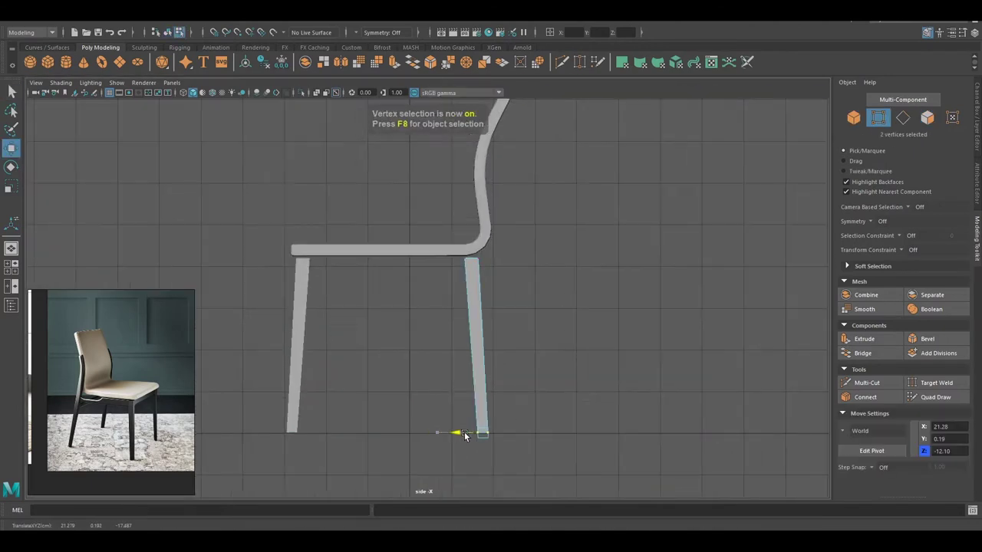
{"action": "scroll", "coordinate": [513, 337], "scroll_direction": "up", "scroll_amount": 3}
{"action": "key", "text": "F8"}
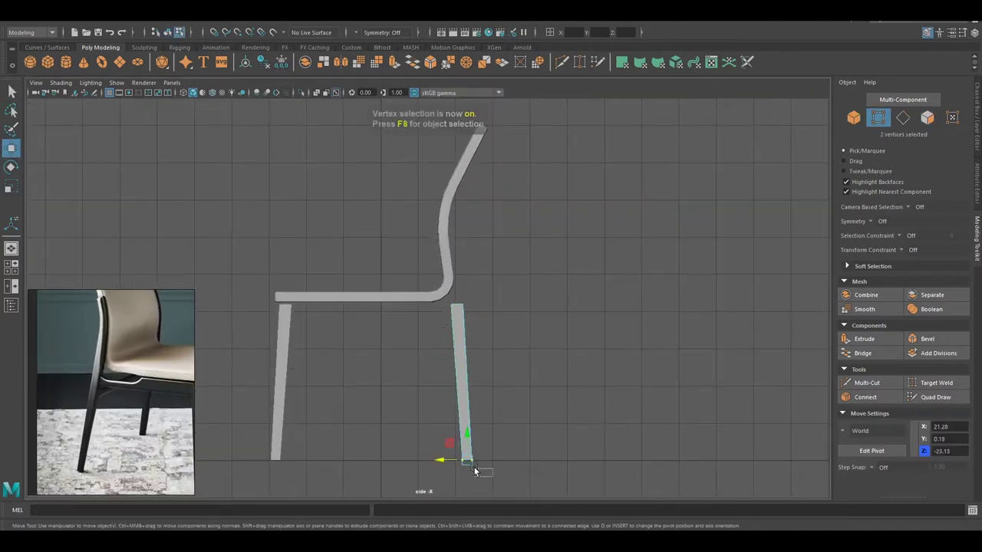
Select the edge at the backrest bend for bevelling.
{"action": "key", "text": "q"}
{"action": "key", "text": "F10"}
{"action": "scroll", "coordinate": [452, 275], "scroll_direction": "up", "scroll_amount": 2}
{"action": "left_click", "coordinate": [426, 311]}
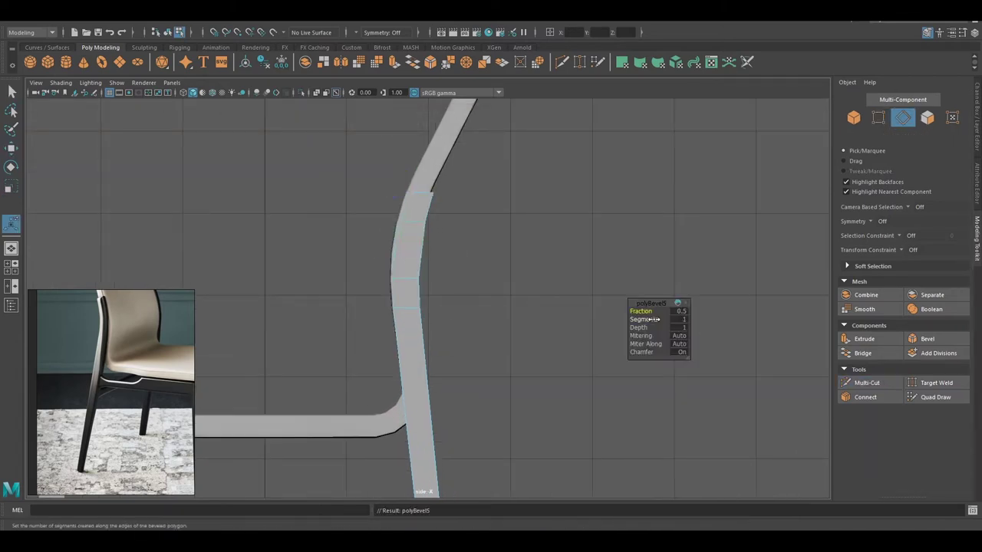
{"action": "scroll", "coordinate": [467, 230], "scroll_direction": "up", "scroll_amount": 2}
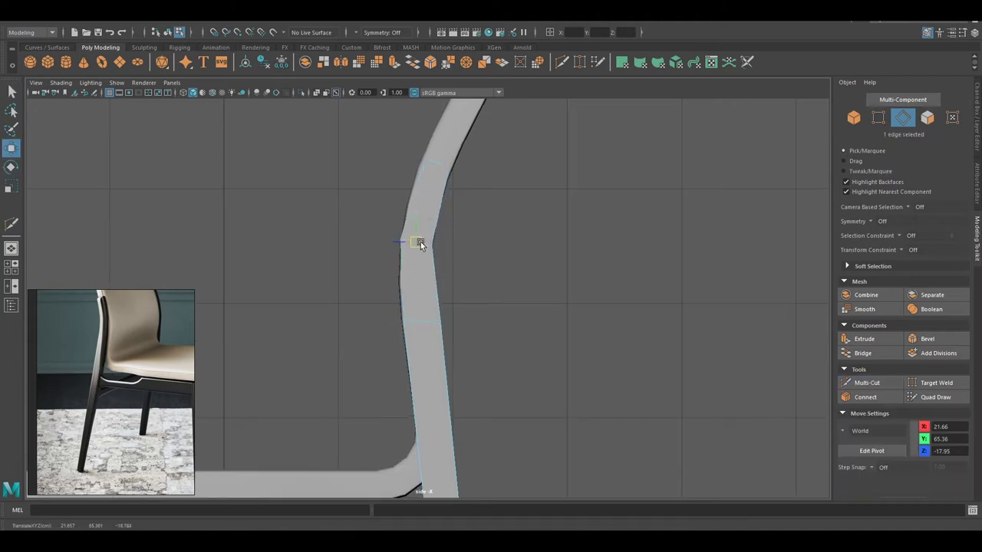
Extrude the back leg's top faces upward.
{"action": "key", "text": "F8"}
{"action": "mouse_move", "coordinate": [633, 217]}
{"action": "left_mouse_down", "text": "alt"}
{"action": "mouse_move", "coordinate": [493, 285]}
{"action": "mouse_move", "coordinate": [413, 286]}
{"action": "mouse_move", "coordinate": [532, 309]}
{"action": "mouse_move", "coordinate": [557, 364]}
{"action": "mouse_move", "coordinate": [430, 291]}
{"action": "mouse_move", "coordinate": [413, 218]}
{"action": "left_mouse_up", "text": "alt"}
{"action": "mouse_move", "coordinate": [450, 274]}
{"action": "left_mouse_down", "text": "alt"}
{"action": "mouse_move", "coordinate": [361, 271]}
{"action": "mouse_move", "coordinate": [384, 318]}
{"action": "mouse_move", "coordinate": [422, 347]}
{"action": "mouse_move", "coordinate": [297, 395]}
{"action": "mouse_move", "coordinate": [346, 311]}
{"action": "left_mouse_up", "text": "alt"}
{"action": "key", "text": "F11"}
{"action": "key", "text": "ctrl+e"}
{"action": "right_click_drag", "start_coordinate": [346, 312], "coordinate": [476, 267], "text": "alt"}
{"action": "key", "text": "q"}
{"action": "key", "text": "F8"}
Select four vertices on the extended back leg.
{"action": "mouse_move", "coordinate": [434, 427]}
{"action": "left_mouse_down", "text": "alt"}
{"action": "mouse_move", "coordinate": [504, 357]}
{"action": "mouse_move", "coordinate": [455, 290]}
{"action": "left_mouse_up", "text": "alt"}
{"action": "mouse_move", "coordinate": [454, 290]}
{"action": "right_mouse_down", "text": "alt"}
{"action": "mouse_move", "coordinate": [362, 106]}
{"action": "mouse_move", "coordinate": [429, 251]}
{"action": "right_mouse_up", "text": "alt"}
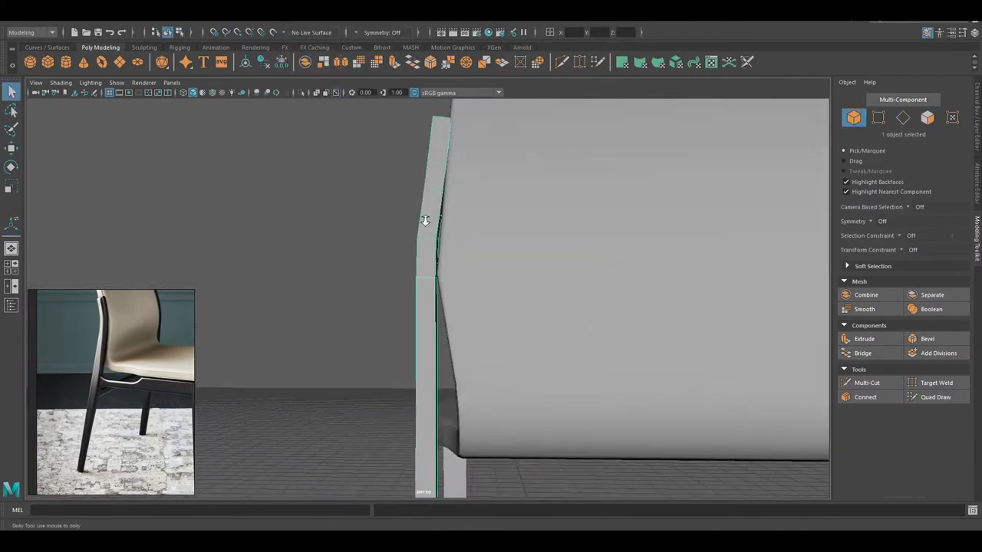
{"action": "left_click_drag", "start_coordinate": [429, 250], "coordinate": [413, 258], "text": "alt"}
{"action": "key", "text": "F8"}
{"action": "key", "text": "q"}
{"action": "key", "text": "F8"}
Select the face loop up the back leg and tilt it back along the backrest.
{"action": "right_click_drag", "start_coordinate": [399, 211], "coordinate": [414, 305], "text": "alt"}
{"action": "left_click_drag", "start_coordinate": [414, 304], "coordinate": [456, 258], "text": "alt"}
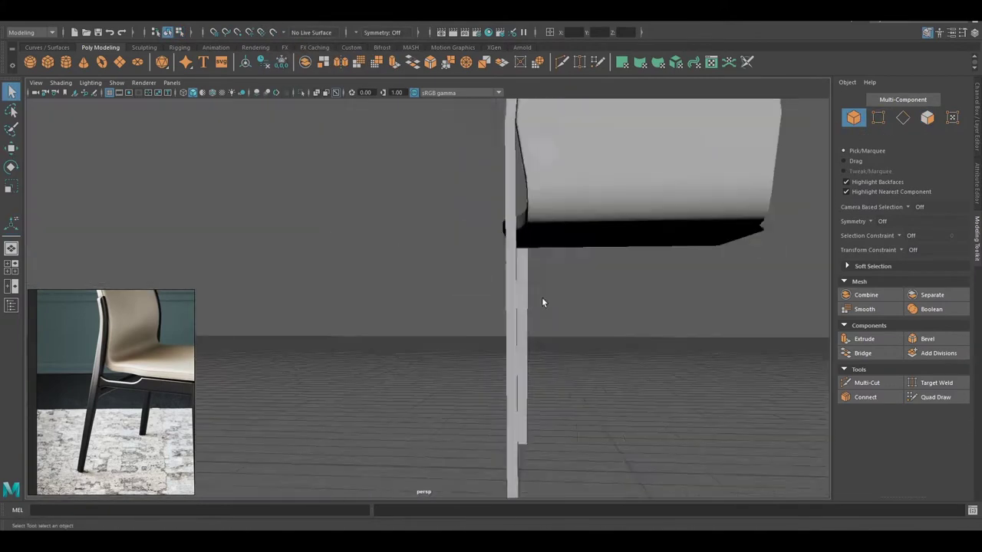
{"action": "right_click_drag", "start_coordinate": [455, 258], "coordinate": [485, 295], "text": "alt"}
{"action": "left_click_drag", "start_coordinate": [495, 303], "coordinate": [427, 307], "text": "alt"}
{"action": "double_click", "coordinate": [427, 307], "text": "shift"}
{"action": "key", "text": "e"}
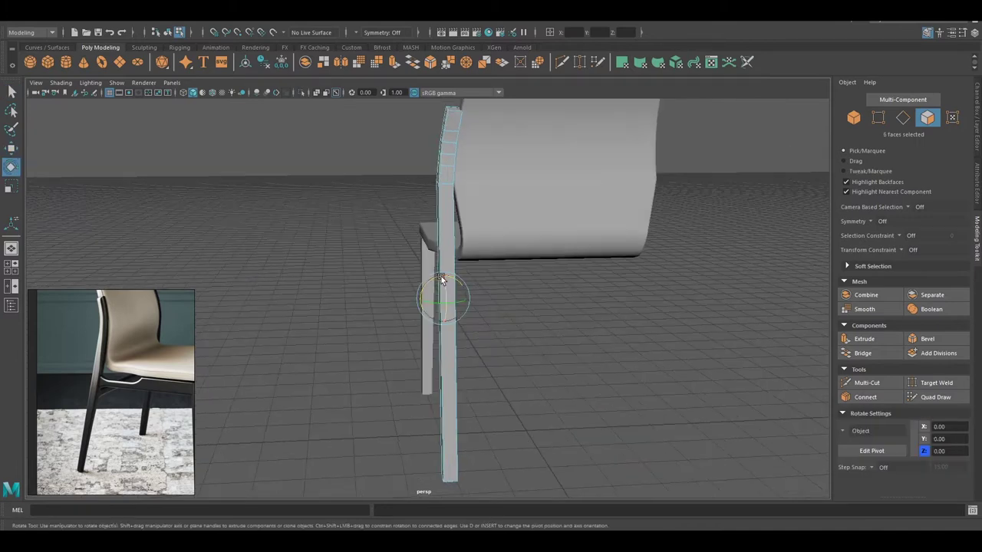
{"action": "right_click_drag", "start_coordinate": [434, 276], "coordinate": [414, 254], "text": "alt"}
{"action": "key", "text": "q"}
Box-select vertices on the back leg and review the chair in perspective.
{"action": "key", "text": "F9"}
{"action": "mouse_move", "coordinate": [482, 413]}
{"action": "left_mouse_down"}
{"action": "mouse_move", "coordinate": [406, 367]}
{"action": "mouse_move", "coordinate": [581, 385]}
{"action": "mouse_move", "coordinate": [510, 372]}
{"action": "left_mouse_up"}
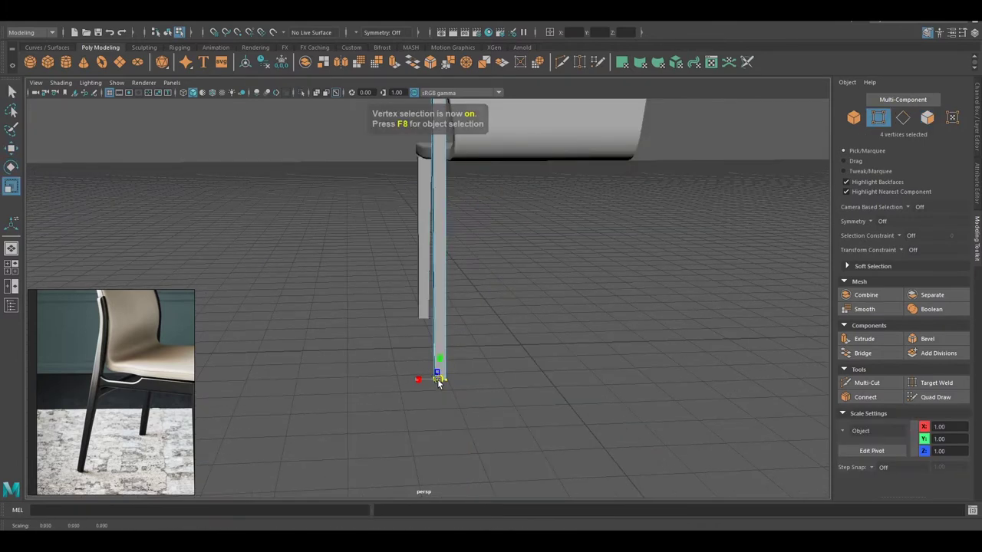
{"action": "key", "text": "F8"}
{"action": "key", "text": "q"}
{"action": "right_click_drag", "start_coordinate": [510, 372], "coordinate": [604, 386], "text": "alt"}
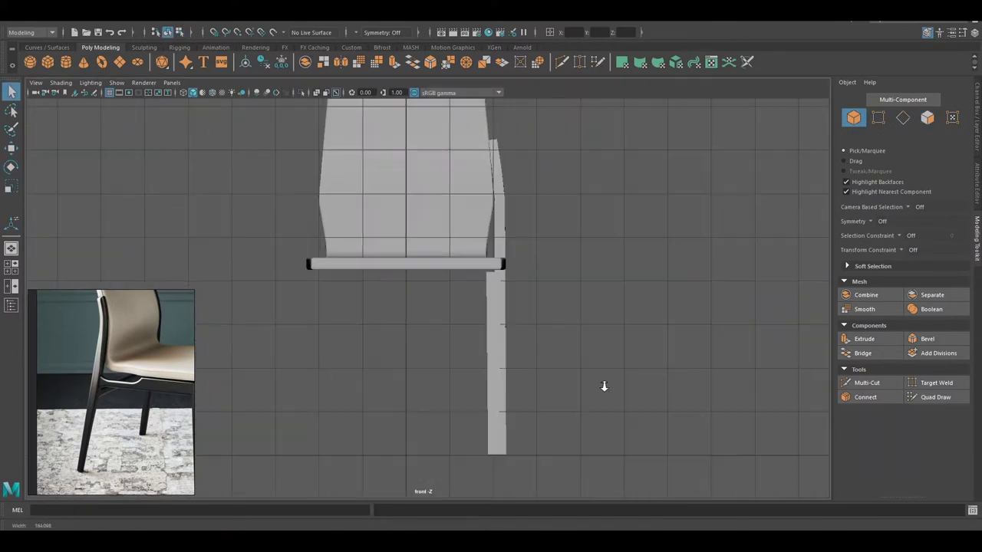
{"action": "key", "text": "F9"}
{"action": "key", "text": "space"}
{"action": "key", "text": "space"}
{"action": "key", "text": "F8"}
{"action": "mouse_move", "coordinate": [429, 338]}
{"action": "left_mouse_down", "text": "alt"}
{"action": "mouse_move", "coordinate": [310, 351]}
{"action": "mouse_move", "coordinate": [403, 234]}
{"action": "left_mouse_up", "text": "alt"}
Frame the front leg and box-select its vertices in the side view.
{"action": "left_click", "coordinate": [310, 351]}
{"action": "key", "text": "w"}
{"action": "key", "text": "f"}
{"action": "left_click_drag", "start_coordinate": [484, 302], "coordinate": [428, 368], "text": "alt"}
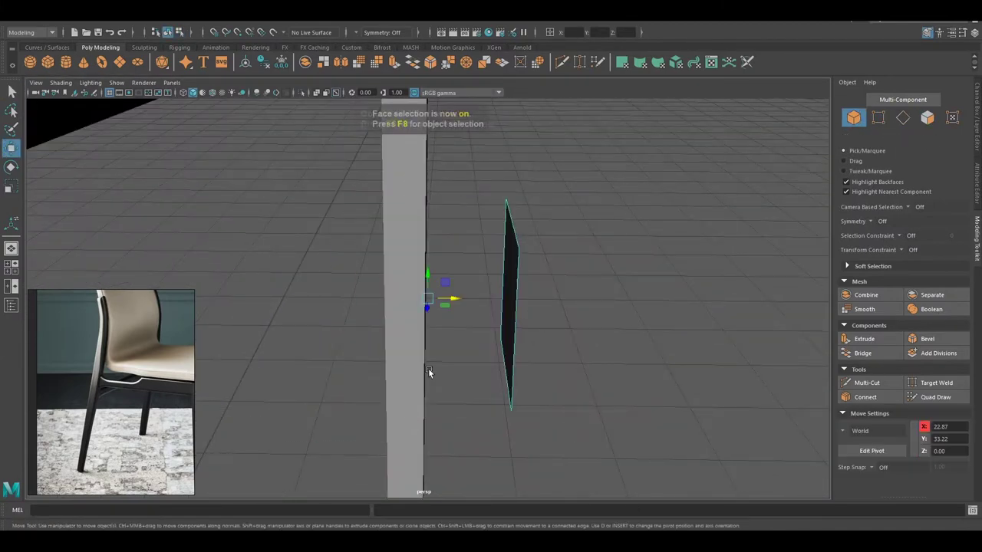
{"action": "key", "text": "space"}
{"action": "key", "text": "space"}
{"action": "key", "text": "F9"}
{"action": "left_click_drag", "start_coordinate": [437, 262], "coordinate": [501, 367]}
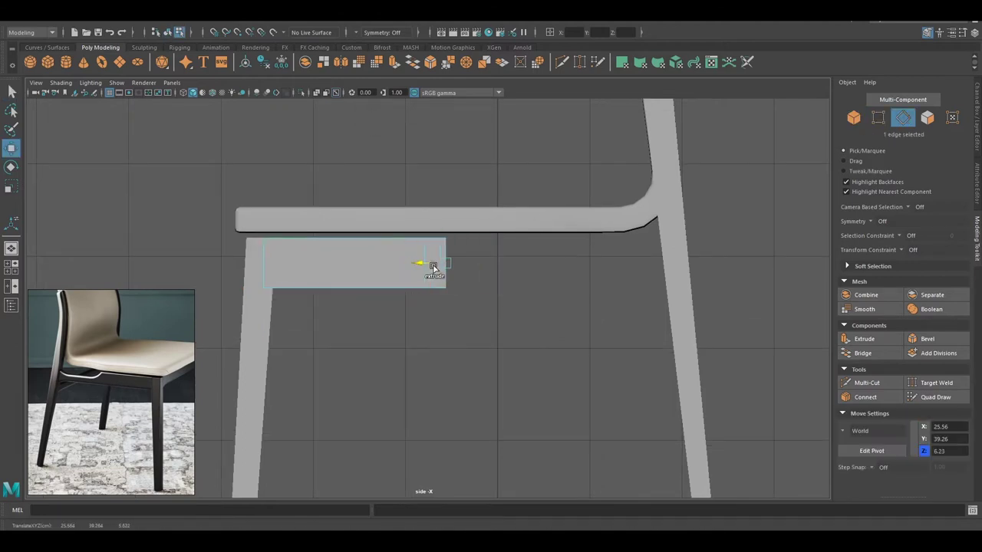
Extrude the selected faces between the legs into a rail and rotate/scale them.
{"action": "key", "text": "q"}
{"action": "middle_click_drag", "start_coordinate": [552, 281], "coordinate": [517, 286], "text": "alt"}
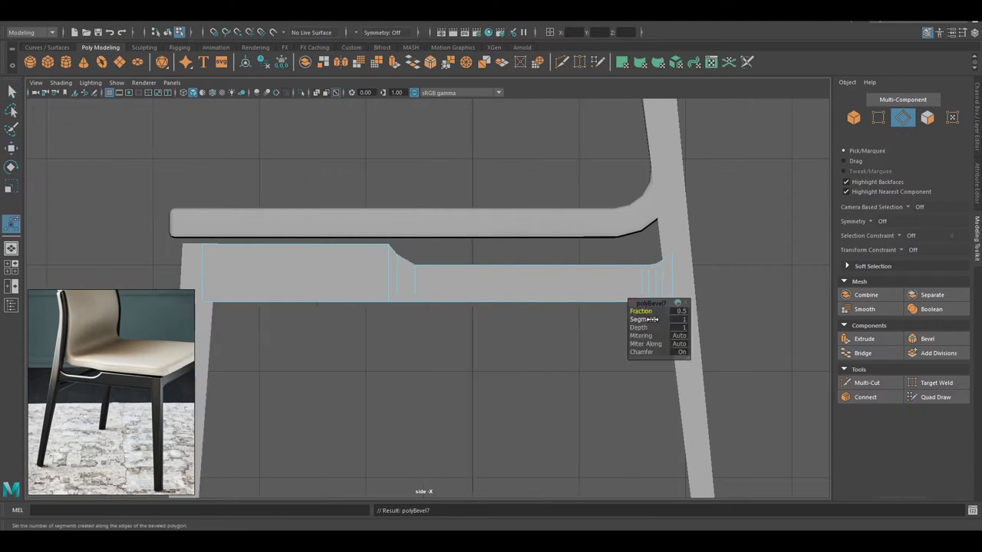
{"action": "key", "text": "space"}
{"action": "key", "text": "F11"}
{"action": "key", "text": "ctrl+e"}
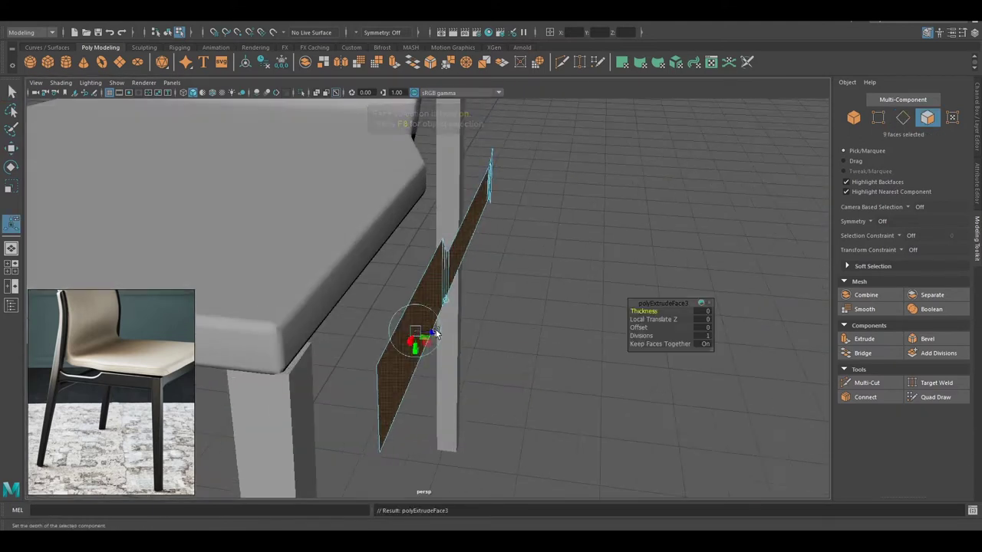
{"action": "key", "text": "e"}
{"action": "mouse_move", "coordinate": [429, 226]}
{"action": "left_mouse_down", "text": "alt"}
{"action": "mouse_move", "coordinate": [455, 243]}
{"action": "mouse_move", "coordinate": [459, 228]}
{"action": "mouse_move", "coordinate": [314, 125]}
{"action": "mouse_move", "coordinate": [411, 253]}
{"action": "mouse_move", "coordinate": [494, 291]}
{"action": "left_mouse_up", "text": "alt"}
{"action": "key", "text": "r"}
{"action": "key", "text": "q"}
Select the seat rail and reposition it, then pick the front leg.
{"action": "key", "text": "r"}
{"action": "mouse_move", "coordinate": [479, 406]}
{"action": "left_mouse_down", "text": "alt"}
{"action": "mouse_move", "coordinate": [552, 302]}
{"action": "mouse_move", "coordinate": [460, 253]}
{"action": "mouse_move", "coordinate": [452, 310]}
{"action": "mouse_move", "coordinate": [334, 257]}
{"action": "mouse_move", "coordinate": [317, 200]}
{"action": "mouse_move", "coordinate": [394, 273]}
{"action": "mouse_move", "coordinate": [418, 231]}
{"action": "mouse_move", "coordinate": [459, 249]}
{"action": "mouse_move", "coordinate": [398, 300]}
{"action": "mouse_move", "coordinate": [426, 274]}
{"action": "left_mouse_up", "text": "alt"}
{"action": "left_click", "coordinate": [460, 242]}
{"action": "key", "text": "q"}
{"action": "key", "text": "F8"}
{"action": "key", "text": "w"}
{"action": "key", "text": "q"}
{"action": "left_click", "coordinate": [397, 300]}
Add a new cube and stretch it into a wide rail at seat height.
{"action": "left_click_drag", "start_coordinate": [318, 129], "coordinate": [175, 31], "text": "alt"}
{"action": "left_click", "coordinate": [176, 32]}
{"action": "left_click", "coordinate": [373, 237]}
{"action": "left_click_drag", "start_coordinate": [373, 237], "coordinate": [50, 77], "text": "alt"}
{"action": "mouse_move", "coordinate": [446, 350]}
{"action": "left_mouse_down", "text": "alt"}
{"action": "mouse_move", "coordinate": [399, 307]}
{"action": "mouse_move", "coordinate": [463, 286]}
{"action": "mouse_move", "coordinate": [429, 322]}
{"action": "left_mouse_up", "text": "alt"}
Widen the rail across the chair front in the front view and check it.
{"action": "key", "text": "space"}
{"action": "key", "text": "space"}
{"action": "key", "text": "w"}
{"action": "scroll", "coordinate": [405, 299], "scroll_direction": "up", "scroll_amount": 3}
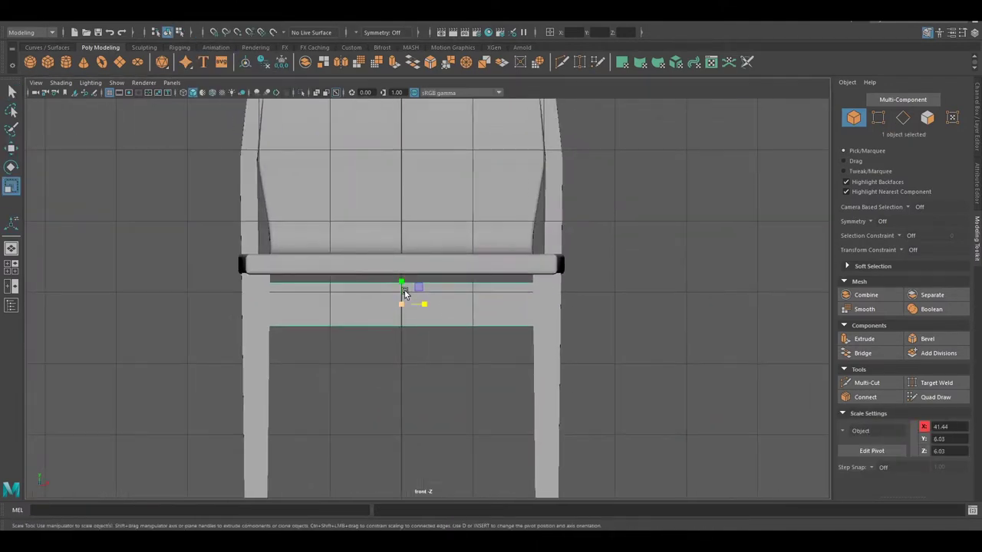
{"action": "middle_click_drag", "start_coordinate": [349, 304], "coordinate": [399, 305]}
{"action": "key", "text": "space"}
{"action": "key", "text": "space"}
{"action": "mouse_move", "coordinate": [624, 288]}
{"action": "left_mouse_down", "text": "alt"}
{"action": "mouse_move", "coordinate": [431, 308]}
{"action": "mouse_move", "coordinate": [455, 193]}
{"action": "mouse_move", "coordinate": [416, 220]}
{"action": "mouse_move", "coordinate": [434, 248]}
{"action": "mouse_move", "coordinate": [360, 241]}
{"action": "mouse_move", "coordinate": [624, 254]}
{"action": "mouse_move", "coordinate": [438, 244]}
{"action": "mouse_move", "coordinate": [453, 280]}
{"action": "mouse_move", "coordinate": [327, 363]}
{"action": "mouse_move", "coordinate": [478, 330]}
{"action": "mouse_move", "coordinate": [339, 279]}
{"action": "mouse_move", "coordinate": [457, 335]}
{"action": "left_mouse_up", "text": "alt"}
{"action": "key", "text": "r"}
Isolate the rear seat rail and Multi-Cut extra edges into it with Symmetry Object X.
{"action": "key", "text": "q"}
{"action": "left_click", "coordinate": [438, 244]}
{"action": "key", "text": "ctrl+1"}
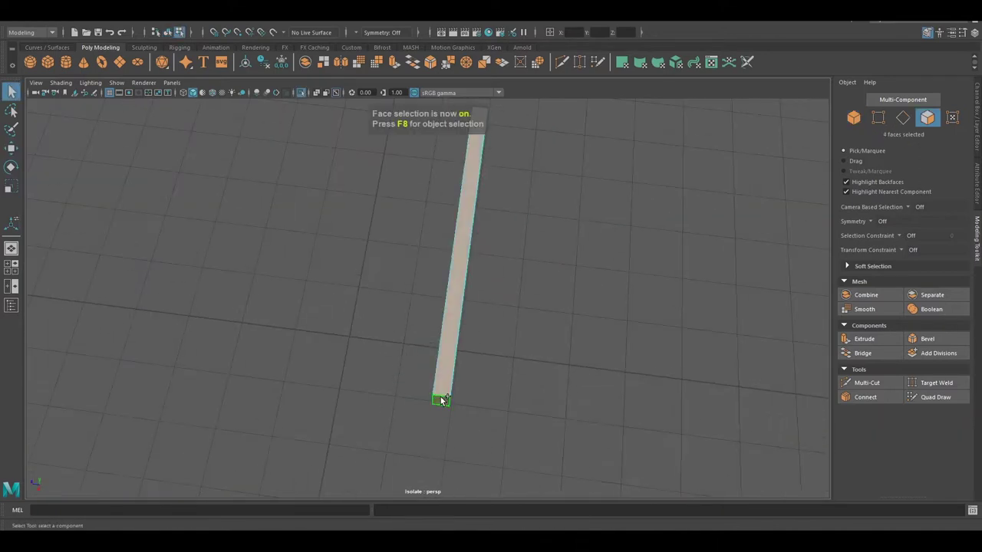
{"action": "key", "text": "F8"}
{"action": "left_click_drag", "start_coordinate": [437, 387], "coordinate": [520, 281], "text": "alt"}
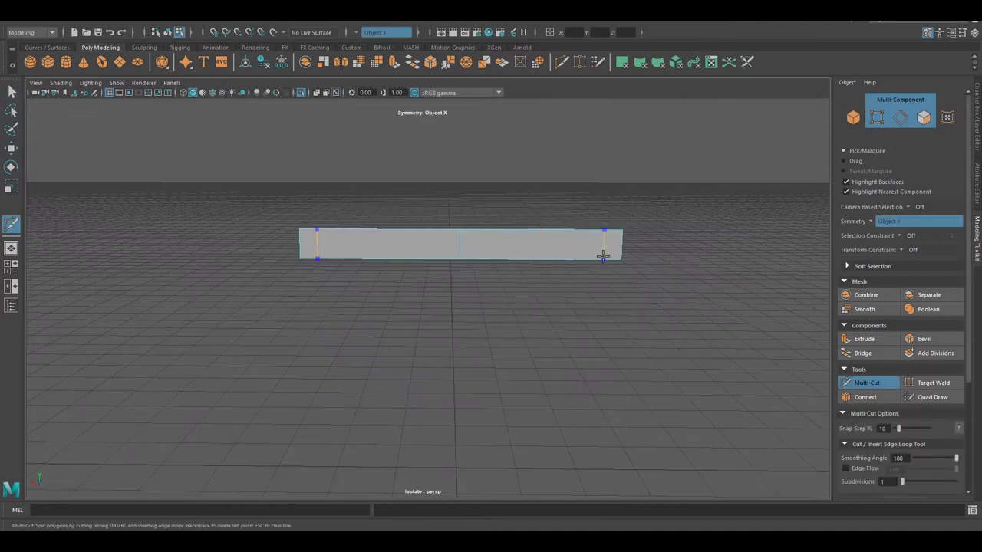
{"action": "key", "text": "F11"}
{"action": "key", "text": "ctrl+1"}
{"action": "mouse_move", "coordinate": [468, 287]}
{"action": "left_mouse_down", "text": "alt"}
{"action": "mouse_move", "coordinate": [411, 288]}
{"action": "mouse_move", "coordinate": [494, 294]}
{"action": "left_mouse_up", "text": "alt"}
{"action": "key", "text": "F8"}
{"action": "mouse_move", "coordinate": [592, 193]}
{"action": "left_mouse_down", "text": "alt"}
{"action": "mouse_move", "coordinate": [325, 272]}
{"action": "mouse_move", "coordinate": [393, 245]}
{"action": "mouse_move", "coordinate": [394, 257]}
{"action": "mouse_move", "coordinate": [351, 300]}
{"action": "left_mouse_up", "text": "alt"}
Select the chair's front rail from a low front angle.
{"action": "key", "text": "w"}
{"action": "key", "text": "q"}
{"action": "left_click", "coordinate": [351, 300]}
{"action": "scroll", "coordinate": [431, 352], "scroll_direction": "down", "scroll_amount": 5}
{"action": "key", "text": "F10"}
{"action": "mouse_move", "coordinate": [431, 352]}
{"action": "left_mouse_down", "text": "alt"}
{"action": "mouse_move", "coordinate": [450, 405]}
{"action": "mouse_move", "coordinate": [372, 335]}
{"action": "mouse_move", "coordinate": [422, 356]}
{"action": "mouse_move", "coordinate": [521, 332]}
{"action": "mouse_move", "coordinate": [428, 275]}
{"action": "mouse_move", "coordinate": [555, 284]}
{"action": "left_mouse_up", "text": "alt"}
{"action": "key", "text": "F8"}
{"action": "left_click", "coordinate": [521, 333]}
{"action": "key", "text": "w"}
{"action": "scroll", "coordinate": [520, 332], "scroll_direction": "up", "scroll_amount": 5}
Move the front rail's vertices to reshape it.
{"action": "key", "text": "F9"}
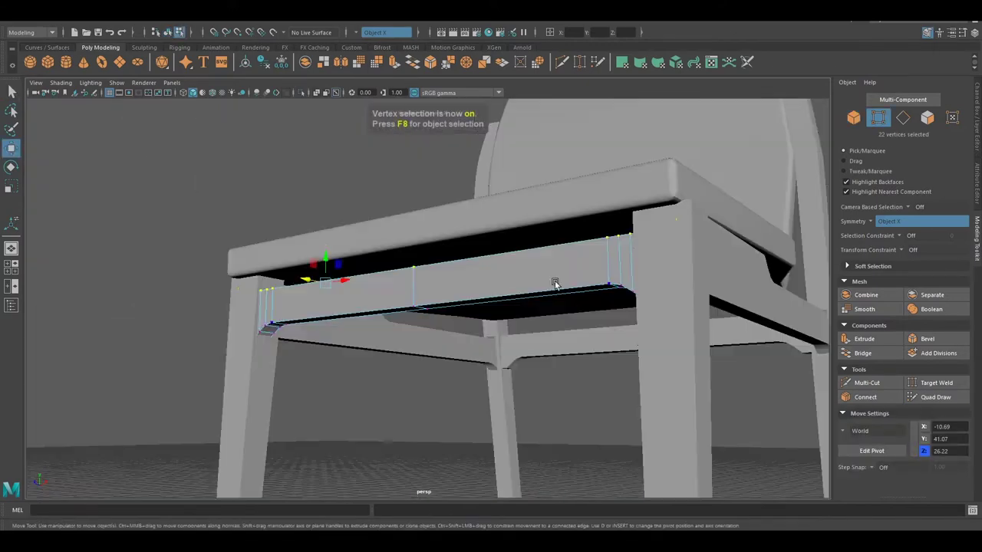
{"action": "left_click_drag", "start_coordinate": [326, 244], "coordinate": [399, 277], "text": "alt"}
{"action": "key", "text": "F8"}
{"action": "key", "text": "q"}
{"action": "scroll", "coordinate": [487, 299], "scroll_direction": "down", "scroll_amount": 5}
{"action": "mouse_move", "coordinate": [487, 299]}
{"action": "left_mouse_down", "text": "alt"}
{"action": "mouse_move", "coordinate": [346, 320]}
{"action": "mouse_move", "coordinate": [415, 305]}
{"action": "mouse_move", "coordinate": [391, 357]}
{"action": "mouse_move", "coordinate": [430, 314]}
{"action": "mouse_move", "coordinate": [391, 214]}
{"action": "mouse_move", "coordinate": [477, 299]}
{"action": "left_mouse_up", "text": "alt"}
Select the whole finished chair and bring up the UV Editor view options.
{"action": "left_click", "coordinate": [414, 305]}
{"action": "scroll", "coordinate": [519, 253], "scroll_direction": "up", "scroll_amount": 3}
{"action": "left_click_drag", "start_coordinate": [439, 325], "coordinate": [420, 370], "text": "alt"}
{"action": "key", "text": "F11"}
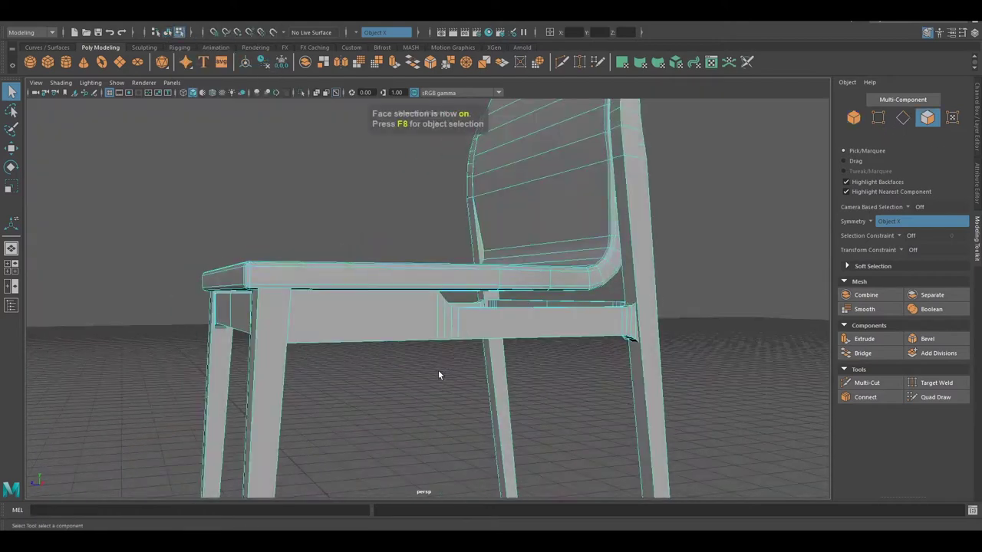
{"action": "key", "text": "F8"}
{"action": "left_click", "coordinate": [663, 48]}
Select seam edge loops along the chair back top and around the seat front.
{"action": "left_click_drag", "start_coordinate": [510, 230], "coordinate": [346, 243]}
{"action": "key", "text": "F10"}
{"action": "scroll", "coordinate": [230, 268], "scroll_direction": "up", "scroll_amount": 5}
{"action": "double_click", "coordinate": [300, 340]}
{"action": "left_click_drag", "start_coordinate": [300, 340], "coordinate": [246, 386], "text": "alt"}
{"action": "left_click_drag", "start_coordinate": [347, 230], "coordinate": [500, 230]}
{"action": "mouse_move", "coordinate": [384, 307]}
{"action": "left_mouse_down", "text": "alt"}
{"action": "mouse_move", "coordinate": [307, 285]}
{"action": "mouse_move", "coordinate": [294, 254]}
{"action": "mouse_move", "coordinate": [342, 284]}
{"action": "mouse_move", "coordinate": [392, 248]}
{"action": "mouse_move", "coordinate": [418, 338]}
{"action": "mouse_move", "coordinate": [325, 243]}
{"action": "mouse_move", "coordinate": [346, 238]}
{"action": "mouse_move", "coordinate": [350, 299]}
{"action": "mouse_move", "coordinate": [401, 307]}
{"action": "mouse_move", "coordinate": [309, 348]}
{"action": "mouse_move", "coordinate": [94, 342]}
{"action": "mouse_move", "coordinate": [309, 357]}
{"action": "mouse_move", "coordinate": [449, 427]}
{"action": "mouse_move", "coordinate": [354, 345]}
{"action": "mouse_move", "coordinate": [300, 377]}
{"action": "left_mouse_up", "text": "alt"}
{"action": "double_click", "coordinate": [294, 251], "text": "shift"}
{"action": "double_click", "coordinate": [418, 347], "text": "shift"}
Isolate the seat frame faces and then the leg faces to inspect them.
{"action": "key", "text": "F11"}
{"action": "key", "text": "ctrl+1"}
{"action": "key", "text": "F8"}
{"action": "key", "text": "ctrl+1"}
{"action": "key", "text": "F11"}
{"action": "mouse_move", "coordinate": [379, 379]}
{"action": "left_mouse_down", "text": "alt"}
{"action": "mouse_move", "coordinate": [281, 308]}
{"action": "mouse_move", "coordinate": [300, 354]}
{"action": "mouse_move", "coordinate": [375, 312]}
{"action": "mouse_move", "coordinate": [432, 355]}
{"action": "mouse_move", "coordinate": [433, 381]}
{"action": "mouse_move", "coordinate": [430, 304]}
{"action": "mouse_move", "coordinate": [362, 320]}
{"action": "mouse_move", "coordinate": [490, 313]}
{"action": "mouse_move", "coordinate": [392, 267]}
{"action": "mouse_move", "coordinate": [219, 280]}
{"action": "mouse_move", "coordinate": [303, 294]}
{"action": "mouse_move", "coordinate": [320, 328]}
{"action": "left_mouse_up", "text": "alt"}
{"action": "key", "text": "F11"}
{"action": "key", "text": "ctrl+1"}
{"action": "key", "text": "ctrl+1"}
{"action": "key", "text": "F8"}
{"action": "key", "text": "F11"}
{"action": "key", "text": "ctrl+1"}
{"action": "key", "text": "ctrl+1"}
{"action": "key", "text": "F10"}
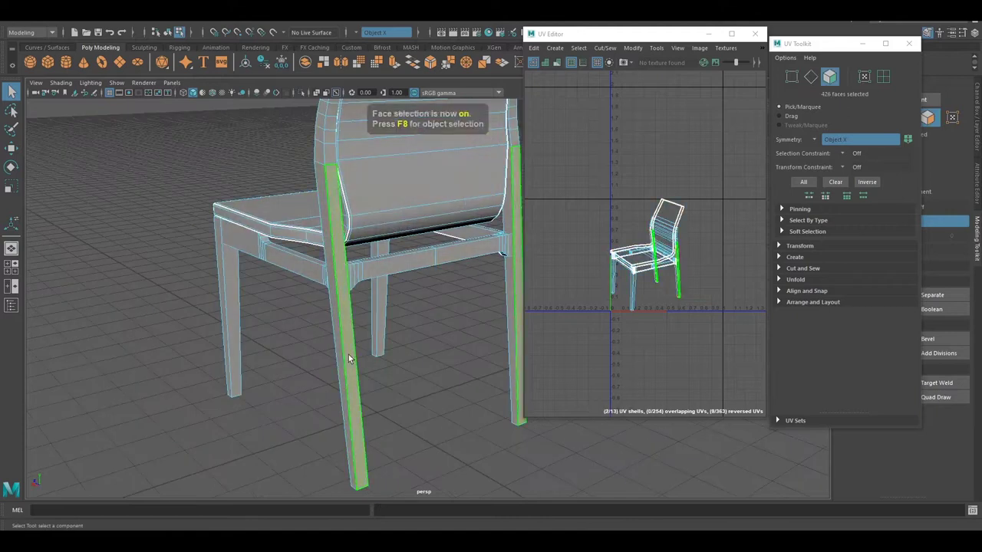
With symmetry off, select seam edges down the legs and convert the selection to UV shells.
{"action": "right_click", "coordinate": [350, 258]}
{"action": "left_click", "coordinate": [353, 333]}
{"action": "mouse_move", "coordinate": [352, 332]}
{"action": "left_mouse_down", "text": "alt"}
{"action": "mouse_move", "coordinate": [387, 329]}
{"action": "mouse_move", "coordinate": [403, 270]}
{"action": "left_mouse_up", "text": "alt"}
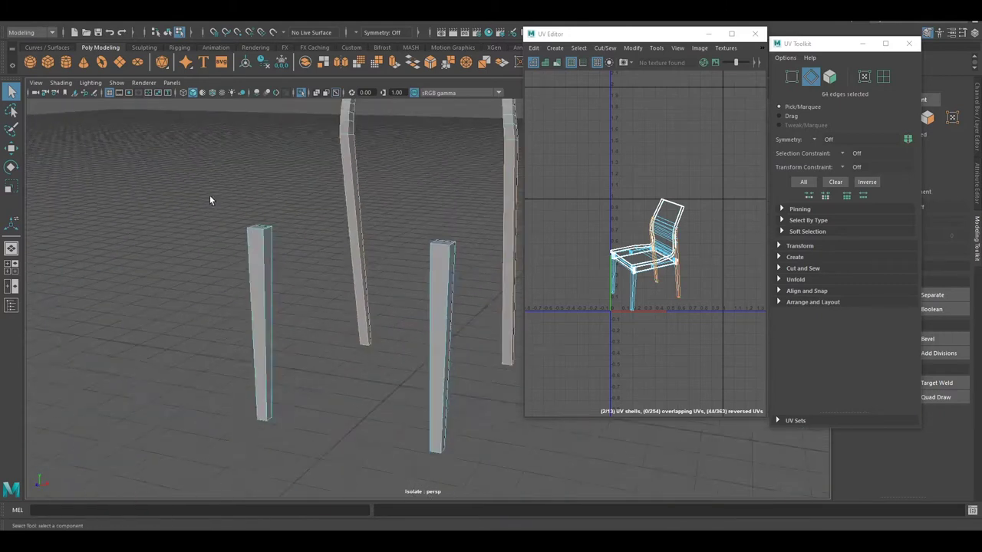
{"action": "left_click_drag", "start_coordinate": [211, 200], "coordinate": [242, 347], "text": "alt"}
{"action": "left_click_drag", "start_coordinate": [174, 374], "coordinate": [328, 329], "text": "alt"}
{"action": "key", "text": "ctrl+1"}
{"action": "left_click", "coordinate": [884, 77]}
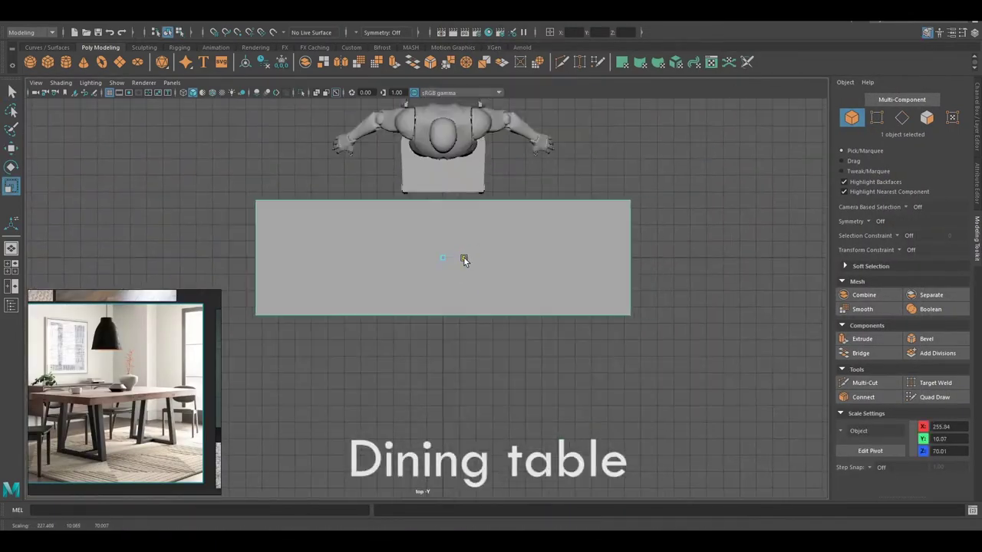
Scale the tabletop to Y 10 and Z 120, lower it, then auto-rig the mannequin.
{"action": "left_click", "coordinate": [978, 150]}
{"action": "type", "text": "10"}
{"action": "key", "text": "Return"}
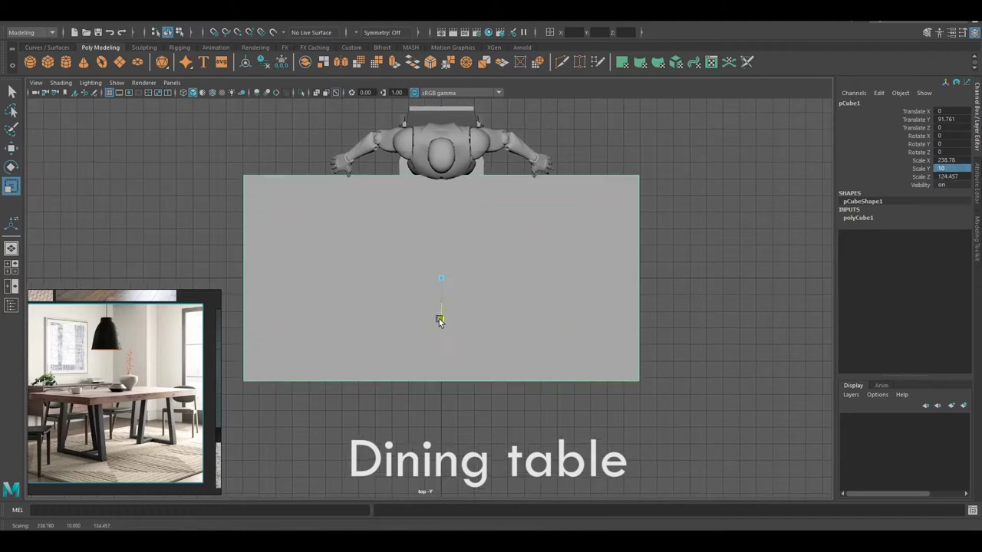
{"action": "type", "text": "120"}
{"action": "key", "text": "Return"}
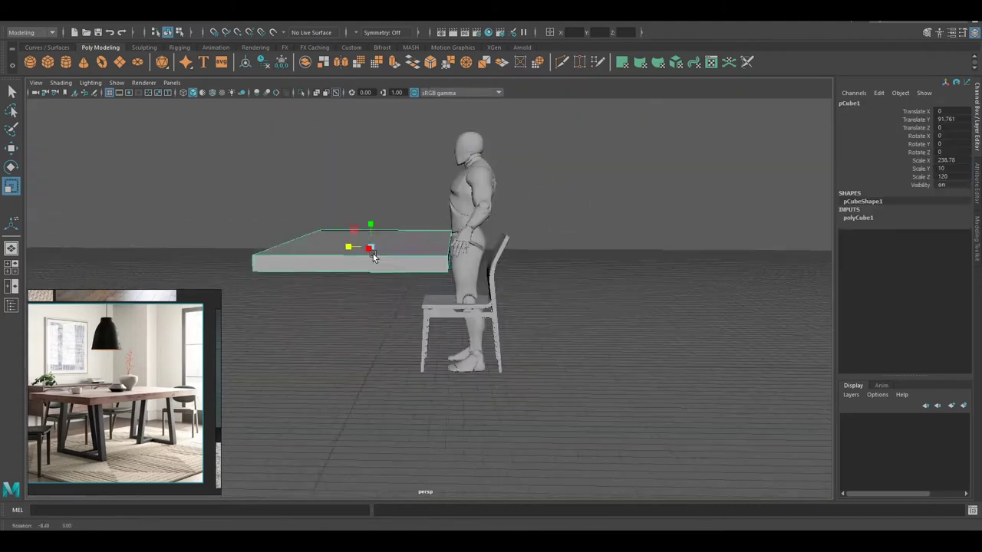
{"action": "key", "text": "w"}
{"action": "left_click_drag", "start_coordinate": [511, 278], "coordinate": [447, 258]}
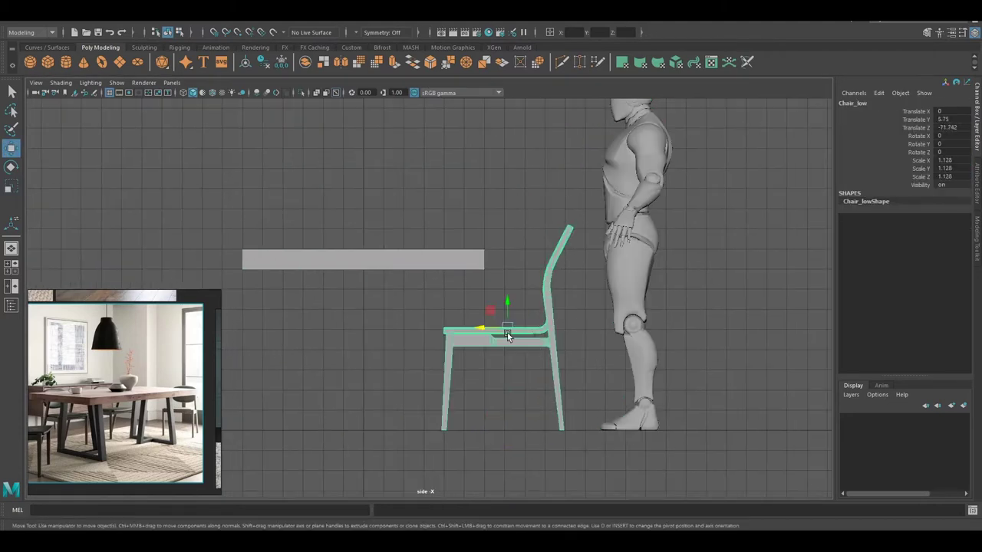
{"action": "left_click", "coordinate": [632, 203]}
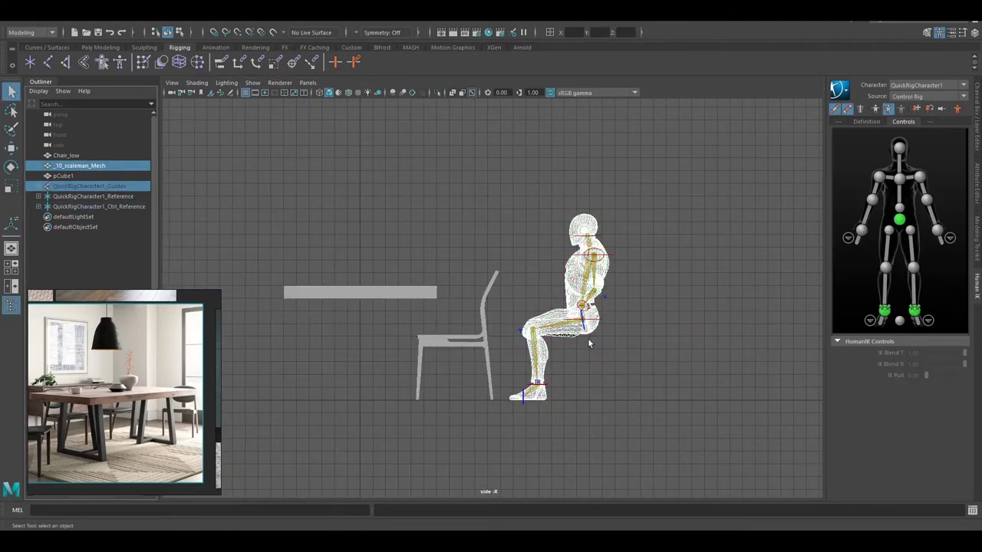
Check the seated figure in the maximized perspective view, then hide the mannequin with Ctrl+H.
{"action": "key", "text": "space"}
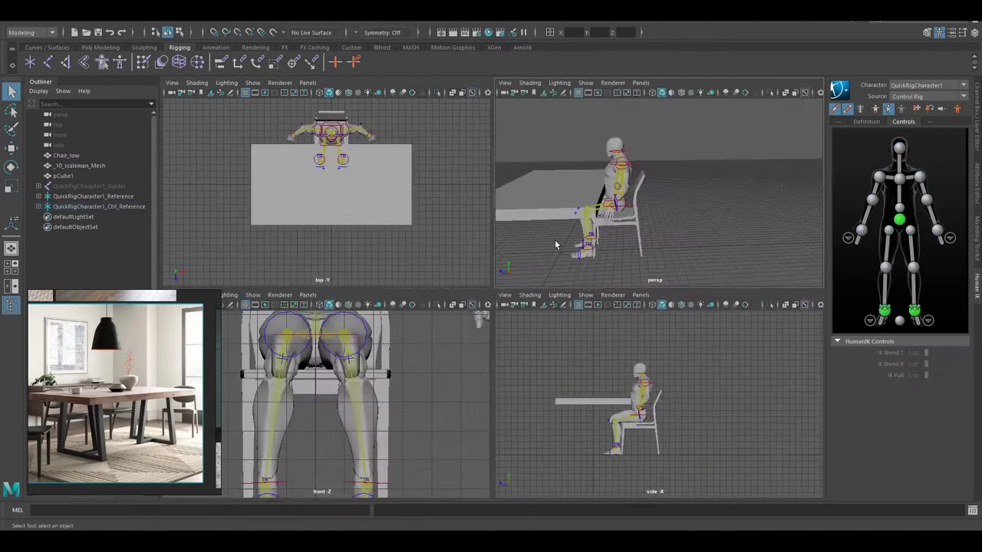
{"action": "key", "text": "space"}
{"action": "mouse_move", "coordinate": [631, 248]}
{"action": "left_mouse_down", "text": "alt"}
{"action": "mouse_move", "coordinate": [439, 258]}
{"action": "mouse_move", "coordinate": [457, 253]}
{"action": "mouse_move", "coordinate": [506, 200]}
{"action": "mouse_move", "coordinate": [549, 286]}
{"action": "left_mouse_up", "text": "alt"}
{"action": "left_click", "coordinate": [421, 228]}
{"action": "left_click", "coordinate": [506, 200]}
{"action": "key", "text": "ctrl+h"}
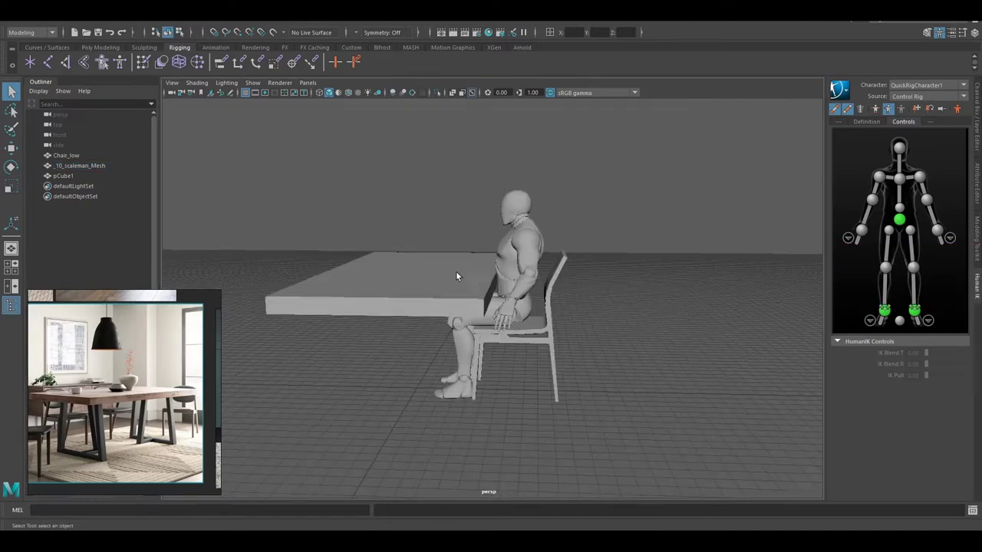
{"action": "left_click_drag", "start_coordinate": [477, 294], "coordinate": [474, 223], "text": "alt"}
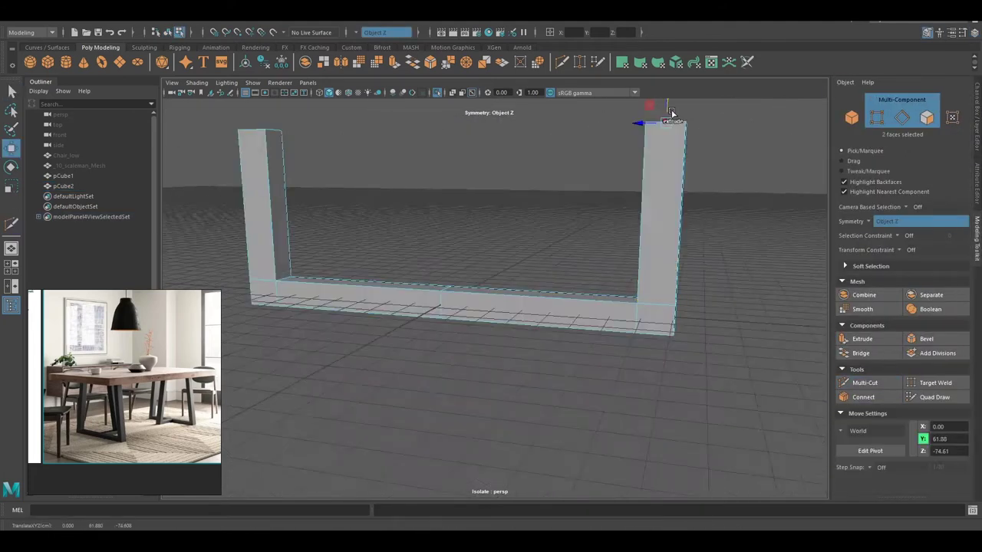
Bevel the bottom edges of the leg frame with symmetry off.
{"action": "left_click_drag", "start_coordinate": [453, 320], "coordinate": [629, 422], "text": "alt"}
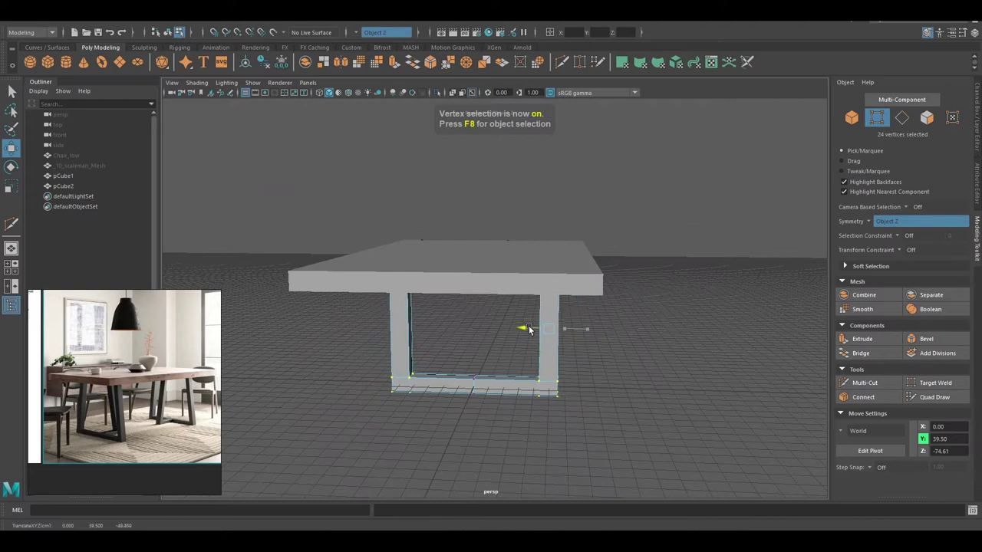
{"action": "mouse_move", "coordinate": [537, 343]}
{"action": "left_mouse_down", "text": "alt"}
{"action": "mouse_move", "coordinate": [425, 347]}
{"action": "mouse_move", "coordinate": [454, 402]}
{"action": "left_mouse_up", "text": "alt"}
{"action": "scroll", "coordinate": [454, 401], "scroll_direction": "up", "scroll_amount": 5}
{"action": "key", "text": "ctrl+F10"}
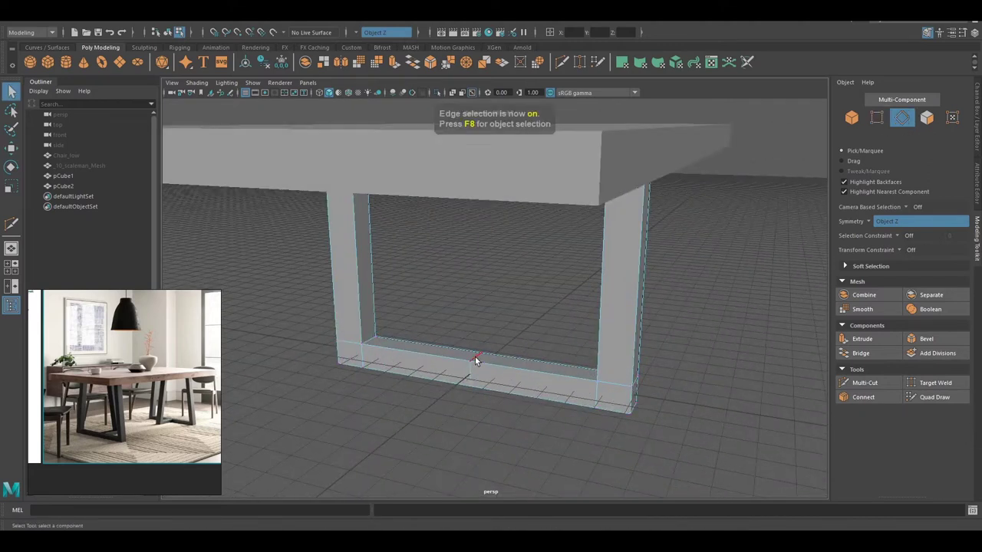
{"action": "left_click_drag", "start_coordinate": [474, 356], "coordinate": [537, 337], "text": "alt"}
{"action": "key", "text": "ctrl+b"}
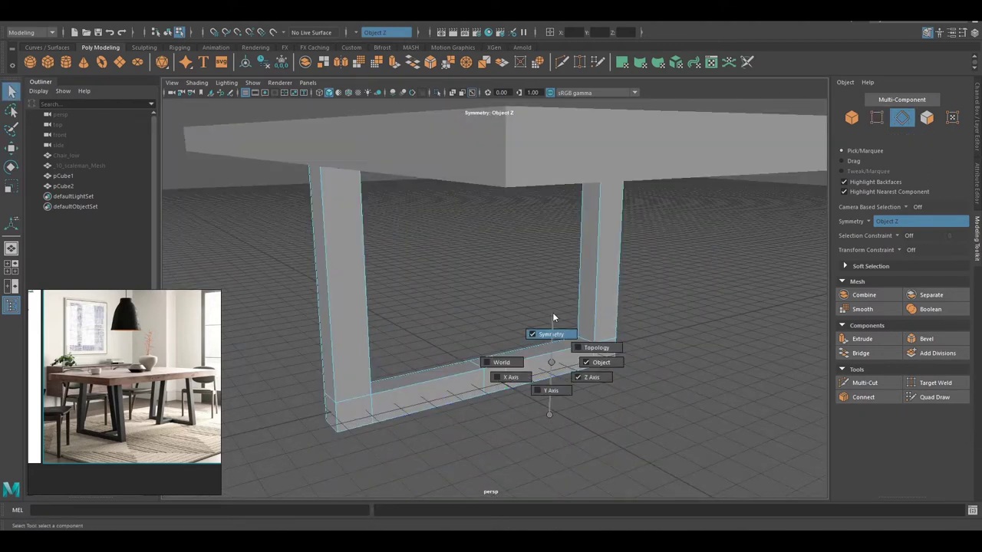
{"action": "left_click", "coordinate": [553, 314]}
{"action": "left_click_drag", "start_coordinate": [491, 380], "coordinate": [461, 360], "text": "alt"}
{"action": "right_click_drag", "start_coordinate": [460, 361], "coordinate": [497, 355], "text": "alt"}
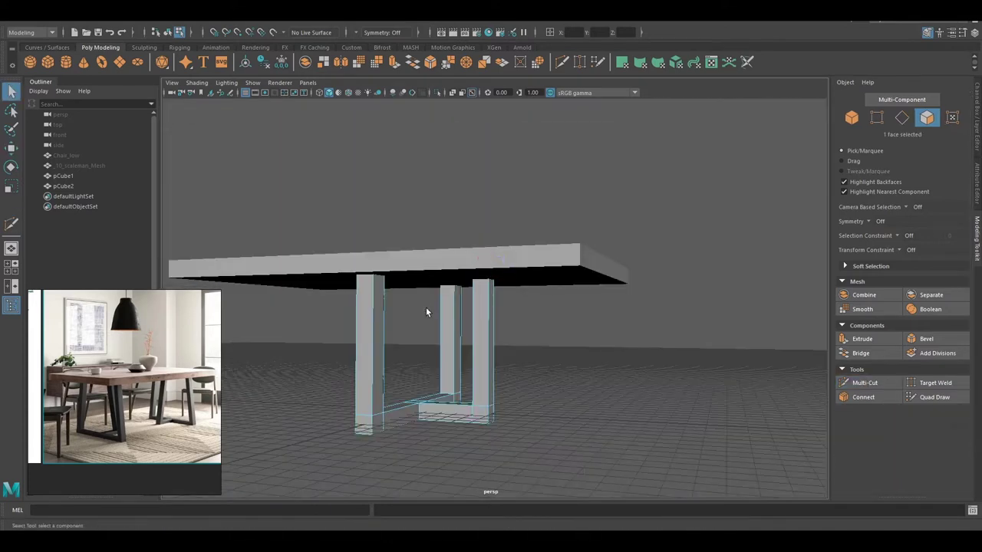
Isolate the leg frame and extrude its end faces upward.
{"action": "key", "text": "F8"}
{"action": "key", "text": "ctrl+1"}
{"action": "key", "text": "F8"}
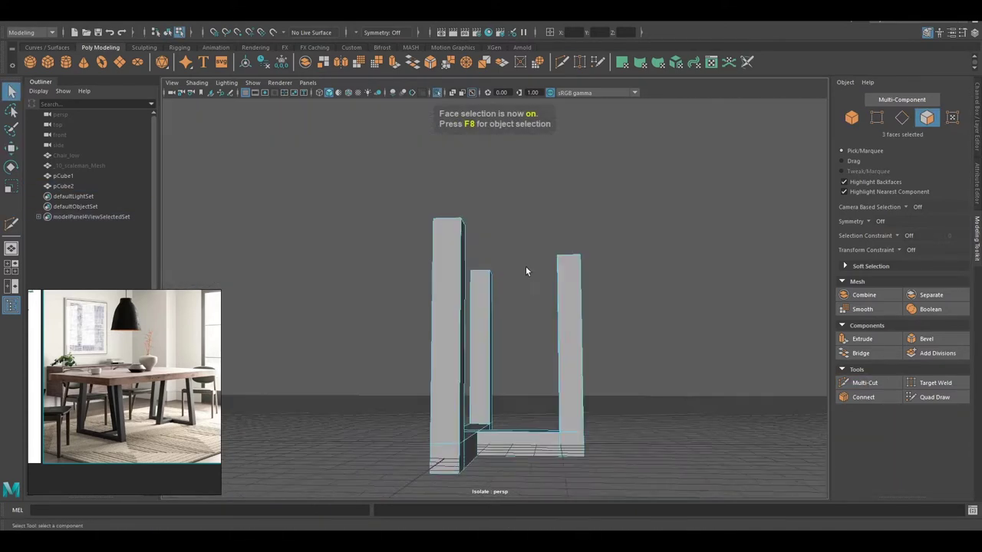
{"action": "key", "text": "w"}
{"action": "key", "text": "ctrl+1"}
{"action": "key", "text": "F8"}
{"action": "mouse_move", "coordinate": [652, 357]}
{"action": "left_mouse_down", "text": "alt"}
{"action": "mouse_move", "coordinate": [478, 351]}
{"action": "mouse_move", "coordinate": [475, 374]}
{"action": "mouse_move", "coordinate": [427, 372]}
{"action": "left_mouse_up", "text": "alt"}
Move the leg frame into place under the top and select the right leg's vertices.
{"action": "left_click", "coordinate": [407, 322]}
{"action": "key", "text": "w"}
{"action": "key", "text": "space"}
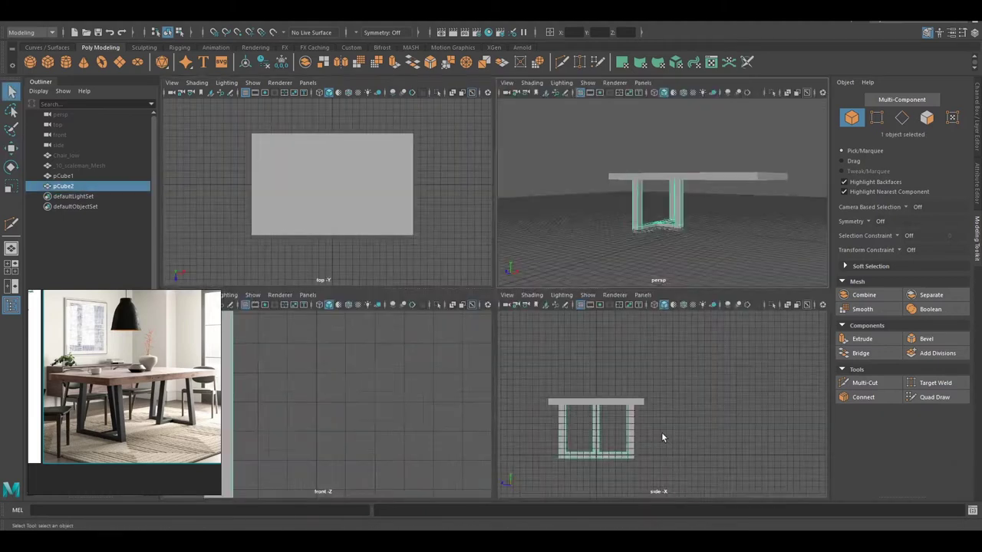
{"action": "key", "text": "space"}
{"action": "key", "text": "space"}
{"action": "key", "text": "space"}
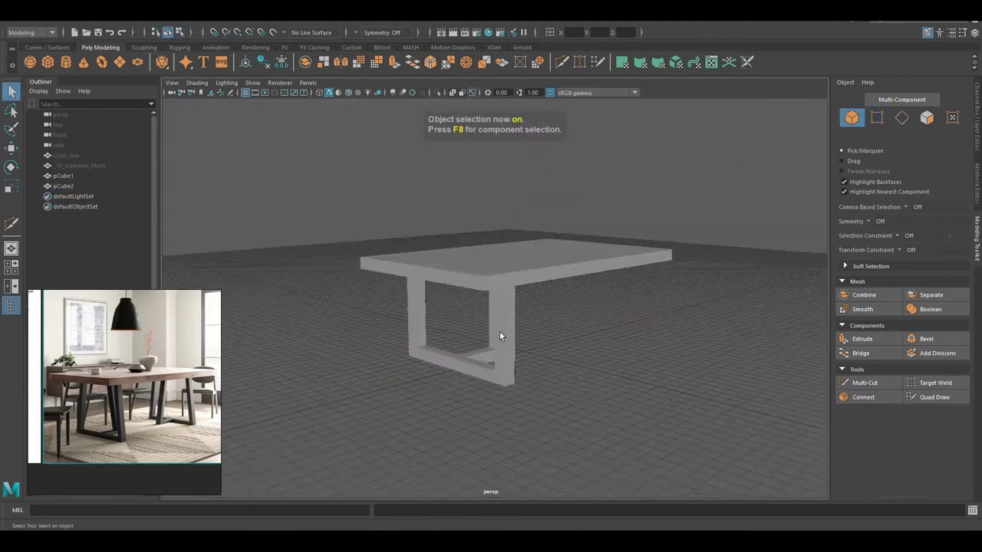
{"action": "left_click_drag", "start_coordinate": [436, 329], "coordinate": [577, 315], "text": "alt"}
{"action": "key", "text": "ctrl+1"}
{"action": "left_click_drag", "start_coordinate": [517, 217], "coordinate": [599, 280]}
{"action": "mouse_move", "coordinate": [543, 265]}
{"action": "left_mouse_down", "text": "alt"}
{"action": "mouse_move", "coordinate": [562, 251]}
{"action": "mouse_move", "coordinate": [537, 224]}
{"action": "mouse_move", "coordinate": [470, 311]}
{"action": "mouse_move", "coordinate": [412, 328]}
{"action": "mouse_move", "coordinate": [431, 353]}
{"action": "mouse_move", "coordinate": [464, 305]}
{"action": "mouse_move", "coordinate": [444, 318]}
{"action": "left_mouse_up", "text": "alt"}
Multi-Cut new edges into the leg corners, then exit isolation.
{"action": "key", "text": "ctrl+shift+x"}
{"action": "scroll", "coordinate": [537, 225], "scroll_direction": "up", "scroll_amount": 5}
{"action": "key", "text": "F10"}
{"action": "scroll", "coordinate": [464, 305], "scroll_direction": "up", "scroll_amount": 5}
{"action": "scroll", "coordinate": [529, 359], "scroll_direction": "down", "scroll_amount": 5}
{"action": "left_click_drag", "start_coordinate": [501, 299], "coordinate": [569, 355], "text": "alt"}
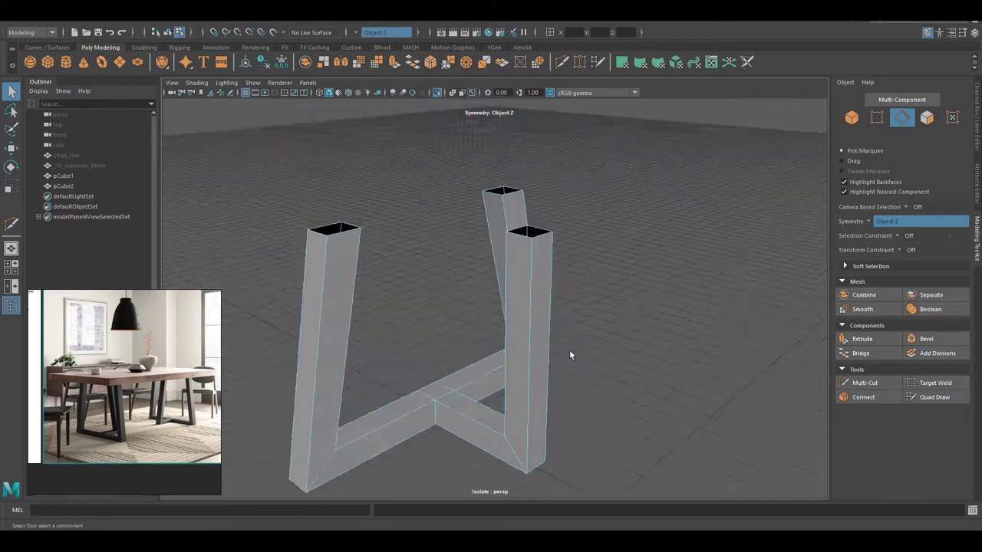
{"action": "key", "text": "q"}
{"action": "key", "text": "F8"}
{"action": "key", "text": "ctrl+1"}
Move the leg frame's vertices to slant the legs.
{"action": "left_click_drag", "start_coordinate": [549, 310], "coordinate": [517, 366], "text": "alt"}
{"action": "key", "text": "F9"}
{"action": "left_click_drag", "start_coordinate": [544, 176], "coordinate": [642, 247]}
{"action": "scroll", "coordinate": [643, 246], "scroll_direction": "up", "scroll_amount": 2}
{"action": "key", "text": "F10"}
{"action": "mouse_move", "coordinate": [609, 202]}
{"action": "left_mouse_down", "text": "alt"}
{"action": "mouse_move", "coordinate": [538, 290]}
{"action": "mouse_move", "coordinate": [438, 333]}
{"action": "mouse_move", "coordinate": [450, 344]}
{"action": "mouse_move", "coordinate": [550, 356]}
{"action": "left_mouse_up", "text": "alt"}
{"action": "key", "text": "F8"}
Select the edges along the table top's rim.
{"action": "left_click", "coordinate": [438, 333]}
{"action": "left_click", "coordinate": [493, 347]}
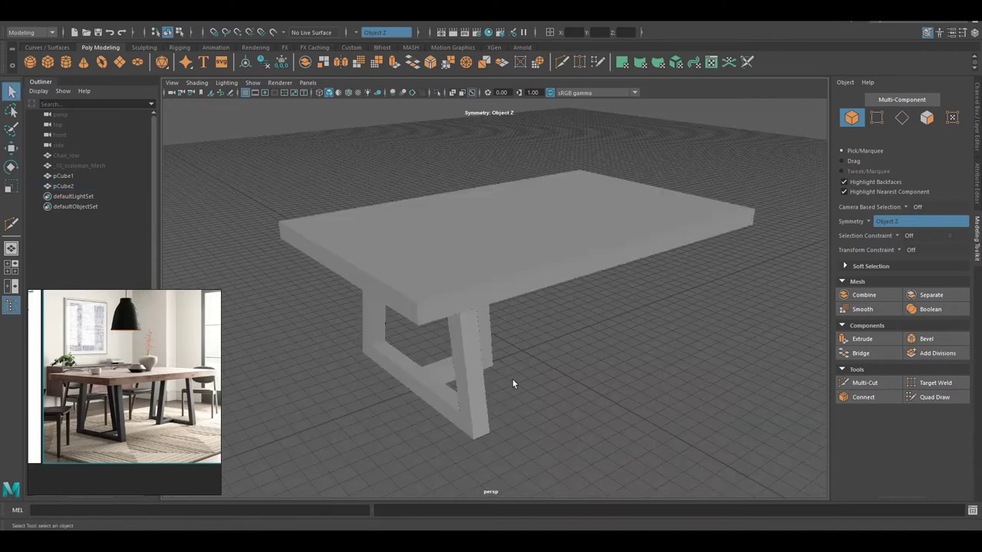
{"action": "scroll", "coordinate": [512, 380], "scroll_direction": "up", "scroll_amount": 3}
{"action": "key", "text": "F10"}
{"action": "left_click_drag", "start_coordinate": [756, 406], "coordinate": [356, 203]}
Look under the table and select the leg frame at the crossbar junction.
{"action": "scroll", "coordinate": [537, 296], "scroll_direction": "up", "scroll_amount": 5}
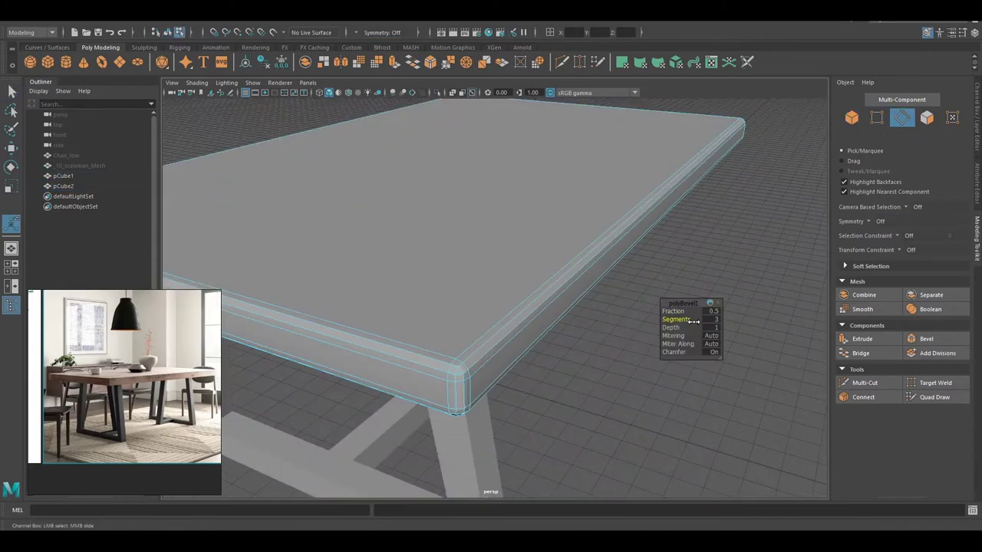
{"action": "key", "text": "F8"}
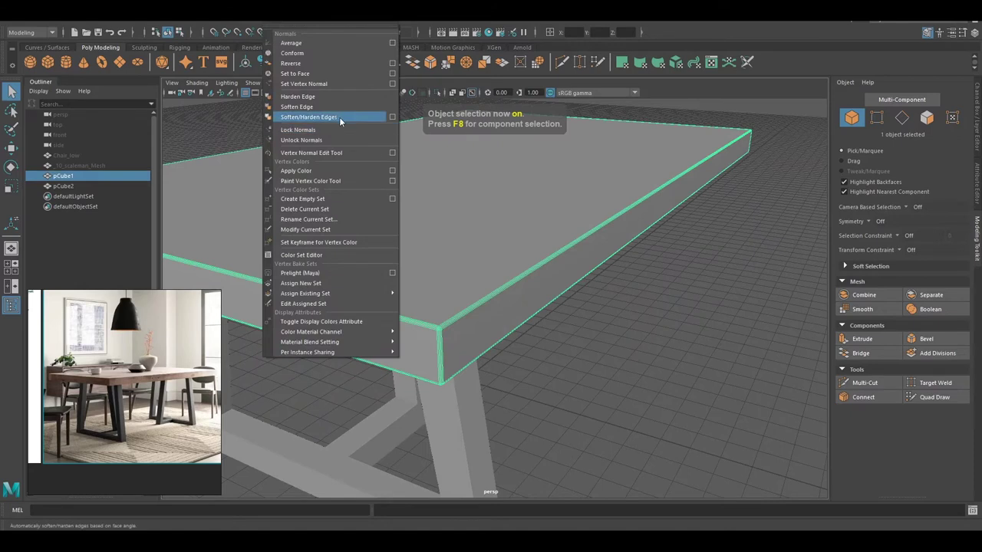
{"action": "left_click_drag", "start_coordinate": [620, 372], "coordinate": [583, 342], "text": "alt"}
{"action": "left_click", "coordinate": [519, 360]}
{"action": "mouse_move", "coordinate": [519, 357]}
{"action": "left_mouse_down", "text": "alt"}
{"action": "mouse_move", "coordinate": [561, 375]}
{"action": "mouse_move", "coordinate": [537, 354]}
{"action": "mouse_move", "coordinate": [507, 358]}
{"action": "mouse_move", "coordinate": [559, 281]}
{"action": "mouse_move", "coordinate": [618, 314]}
{"action": "mouse_move", "coordinate": [420, 328]}
{"action": "mouse_move", "coordinate": [472, 276]}
{"action": "mouse_move", "coordinate": [476, 412]}
{"action": "mouse_move", "coordinate": [529, 373]}
{"action": "mouse_move", "coordinate": [502, 363]}
{"action": "left_mouse_up", "text": "alt"}
{"action": "key", "text": "F8"}
Weld the vertices at the leg frame's crossbar junction.
{"action": "key", "text": "F10"}
{"action": "scroll", "coordinate": [476, 412], "scroll_direction": "up", "scroll_amount": 3}
{"action": "key", "text": "F10"}
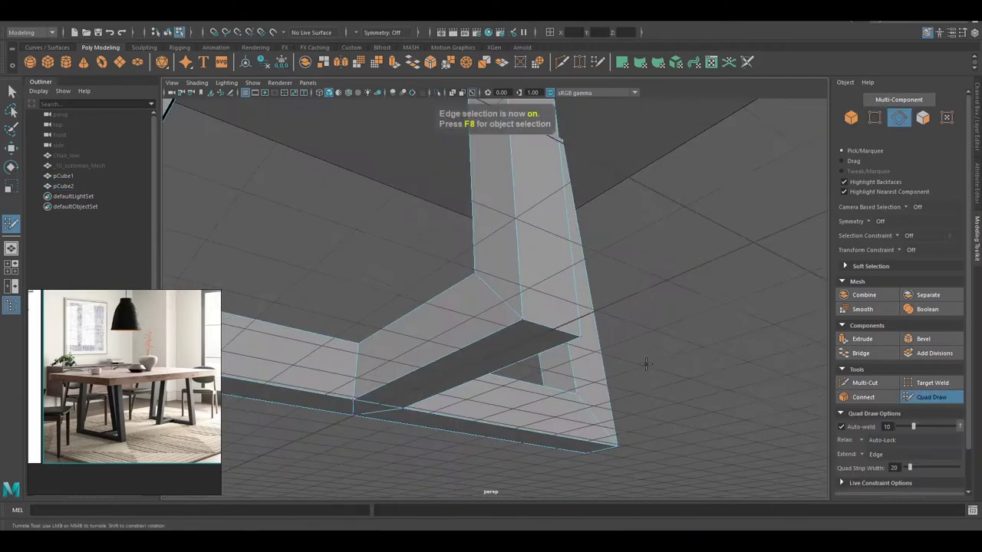
{"action": "key", "text": "F9"}
{"action": "mouse_move", "coordinate": [537, 360]}
{"action": "right_mouse_down", "text": "alt"}
{"action": "mouse_move", "coordinate": [575, 367]}
{"action": "mouse_move", "coordinate": [582, 302]}
{"action": "right_mouse_up", "text": "alt"}
{"action": "key", "text": "F8"}
{"action": "left_click_drag", "start_coordinate": [581, 302], "coordinate": [577, 424], "text": "alt"}
{"action": "left_click", "coordinate": [577, 425]}
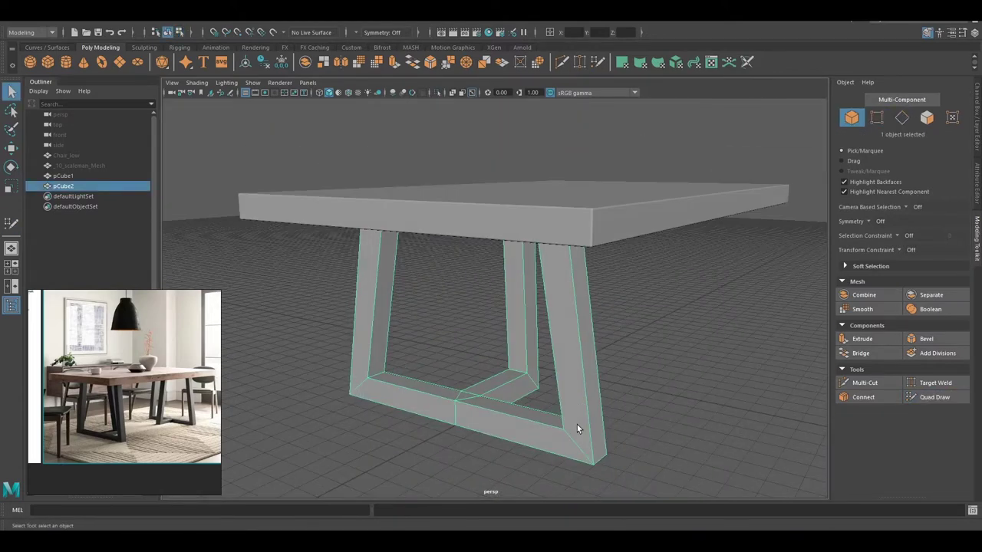
Bevel the selected corner edges along the leg frame with Ctrl+B.
{"action": "key", "text": "F10"}
{"action": "left_click_drag", "start_coordinate": [550, 317], "coordinate": [353, 351], "text": "alt"}
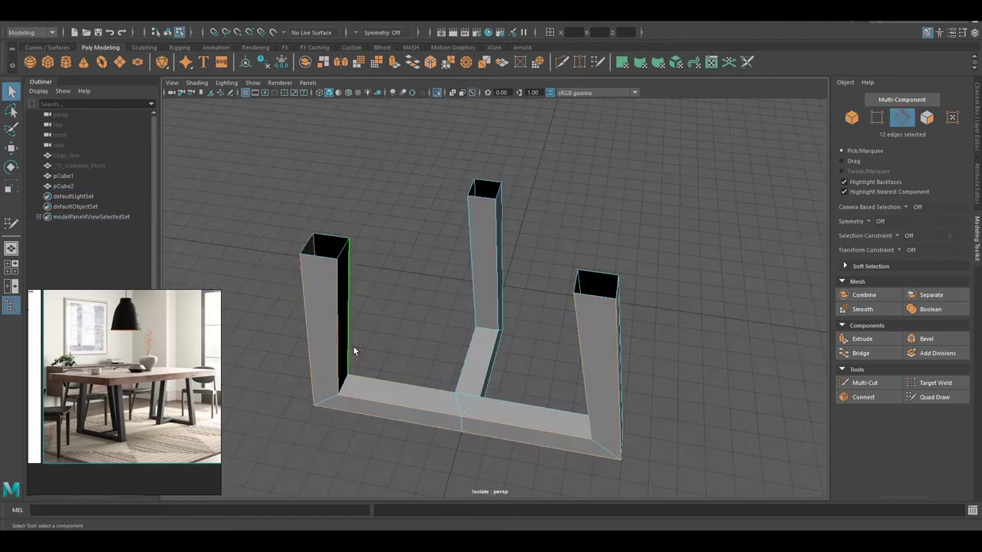
{"action": "left_click_drag", "start_coordinate": [460, 314], "coordinate": [409, 348], "text": "alt"}
{"action": "left_click_drag", "start_coordinate": [526, 345], "coordinate": [388, 396], "text": "alt"}
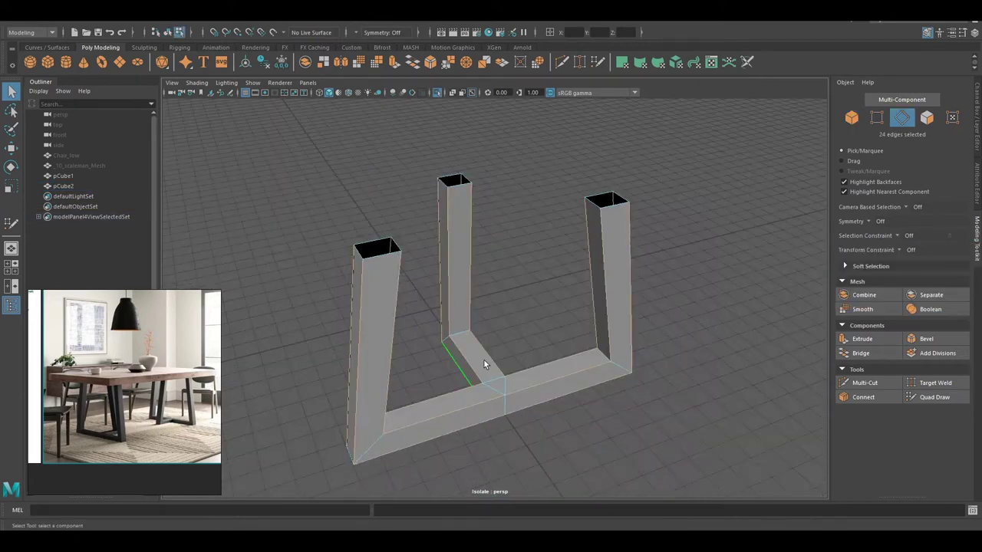
{"action": "key", "text": "ctrl+b"}
{"action": "scroll", "coordinate": [677, 312], "scroll_direction": "up", "scroll_amount": 3}
Return to object mode, show the table top again and select the leg frame.
{"action": "key", "text": "F8"}
{"action": "key", "text": "ctrl+1"}
{"action": "left_click_drag", "start_coordinate": [504, 344], "coordinate": [643, 410], "text": "alt"}
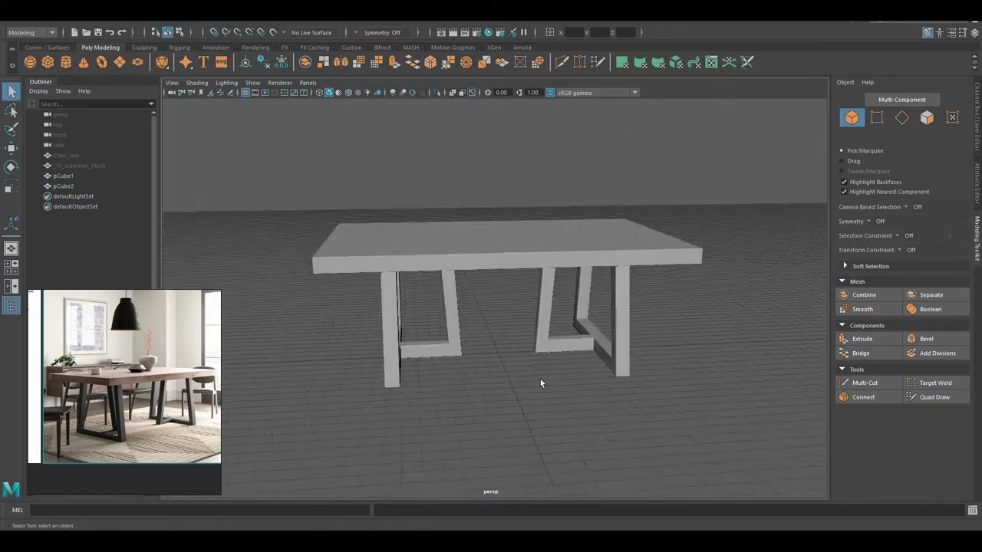
{"action": "left_click_drag", "start_coordinate": [557, 389], "coordinate": [471, 330], "text": "alt"}
{"action": "left_click", "coordinate": [471, 330]}
{"action": "scroll", "coordinate": [611, 392], "scroll_direction": "up", "scroll_amount": 3}
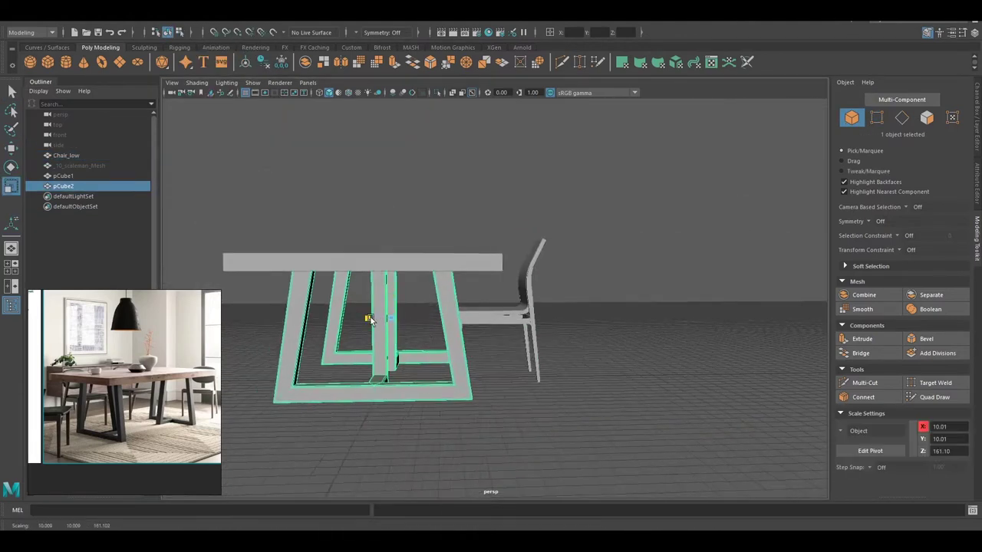
Select the table legs and move the mirrored leg frame into position.
{"action": "left_click_drag", "start_coordinate": [383, 322], "coordinate": [401, 317], "text": "alt"}
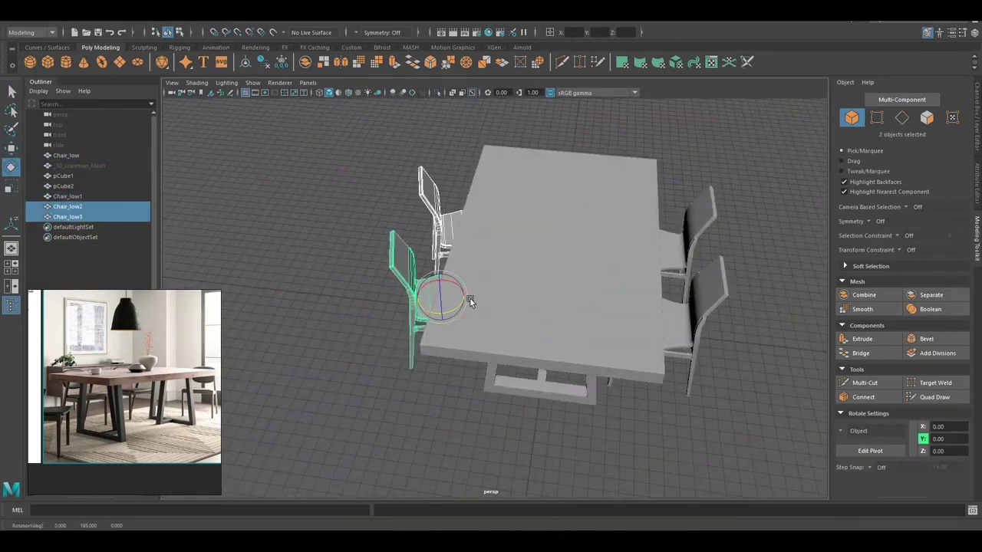
{"action": "mouse_move", "coordinate": [440, 393]}
{"action": "left_mouse_down", "text": "alt"}
{"action": "mouse_move", "coordinate": [267, 361]}
{"action": "mouse_move", "coordinate": [437, 302]}
{"action": "left_mouse_up", "text": "alt"}
{"action": "left_click", "coordinate": [436, 302]}
{"action": "mouse_move", "coordinate": [436, 238]}
{"action": "left_mouse_down", "text": "alt"}
{"action": "mouse_move", "coordinate": [502, 305]}
{"action": "mouse_move", "coordinate": [481, 324]}
{"action": "mouse_move", "coordinate": [595, 231]}
{"action": "mouse_move", "coordinate": [357, 295]}
{"action": "mouse_move", "coordinate": [322, 231]}
{"action": "left_mouse_up", "text": "alt"}
{"action": "key", "text": "w"}
{"action": "left_click_drag", "start_coordinate": [433, 284], "coordinate": [461, 261], "text": "alt"}
{"action": "right_click_drag", "start_coordinate": [565, 252], "coordinate": [592, 310], "text": "shift"}
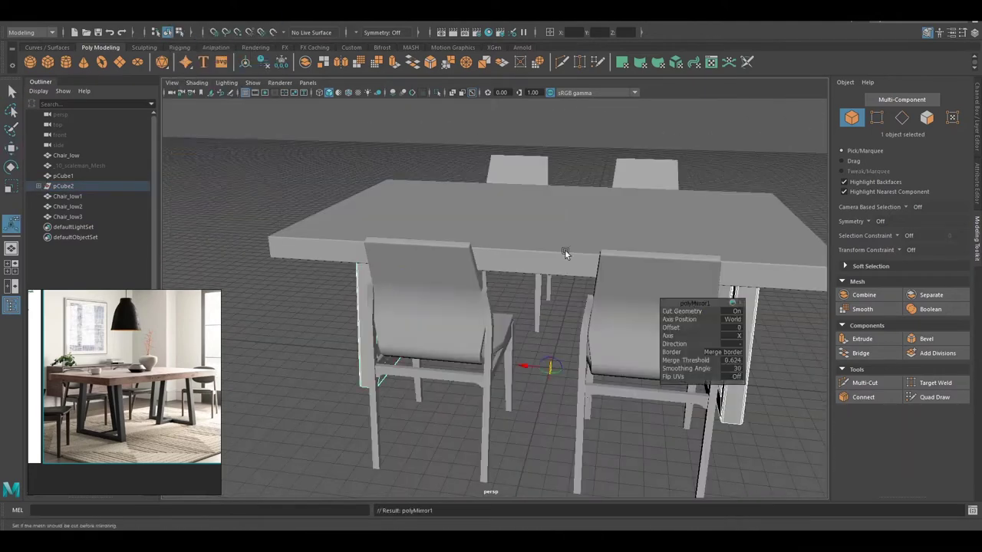
{"action": "left_click_drag", "start_coordinate": [592, 311], "coordinate": [591, 307], "text": "alt"}
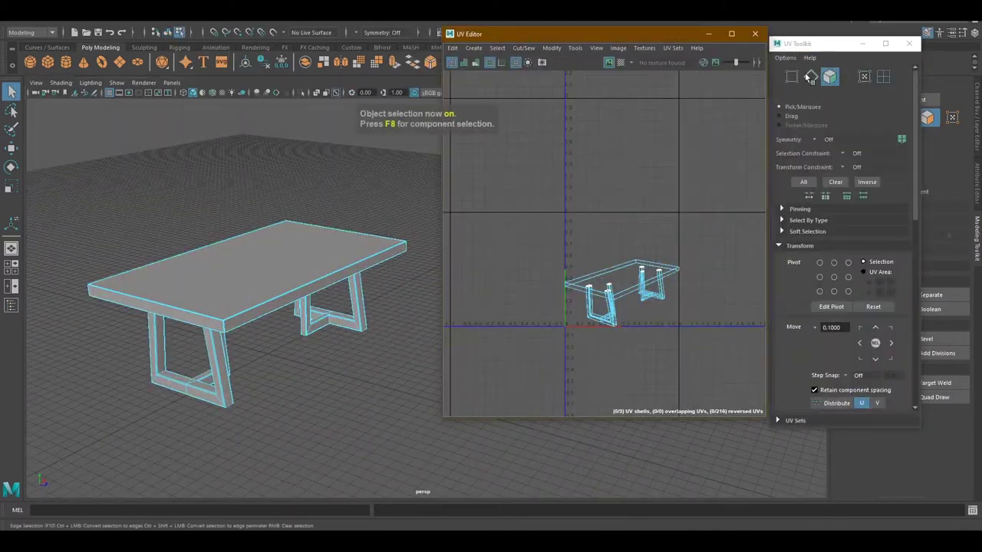
Select the edge loops under the table top's rim and at the leg frames' inner corners as seams.
{"action": "left_click", "coordinate": [811, 77]}
{"action": "double_click", "coordinate": [462, 253]}
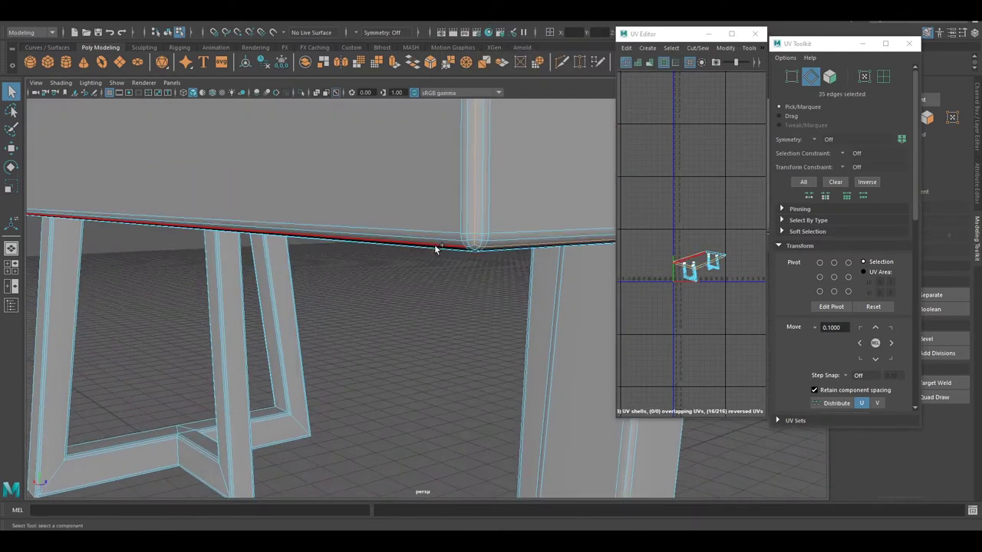
{"action": "double_click", "coordinate": [436, 248], "text": "shift"}
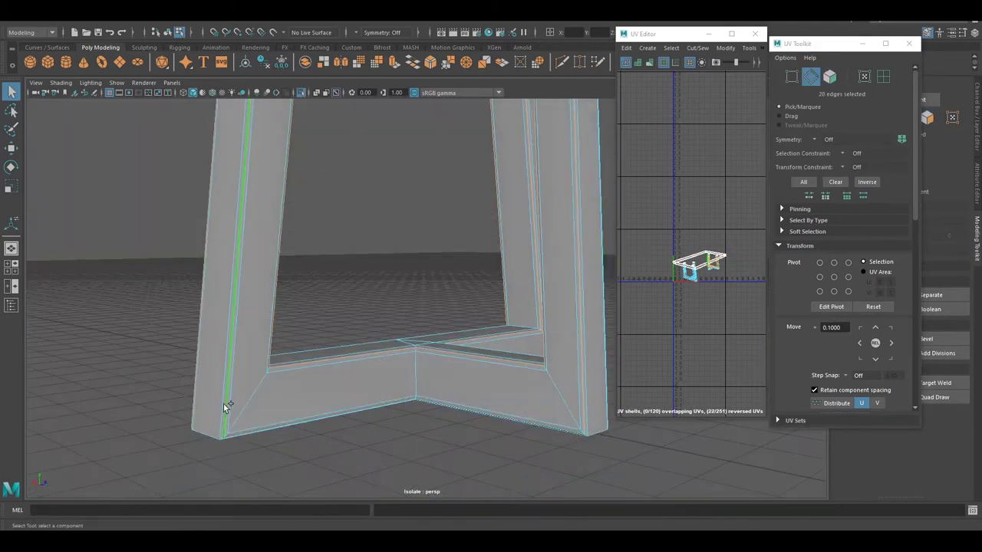
{"action": "left_click_drag", "start_coordinate": [224, 406], "coordinate": [536, 359], "text": "alt"}
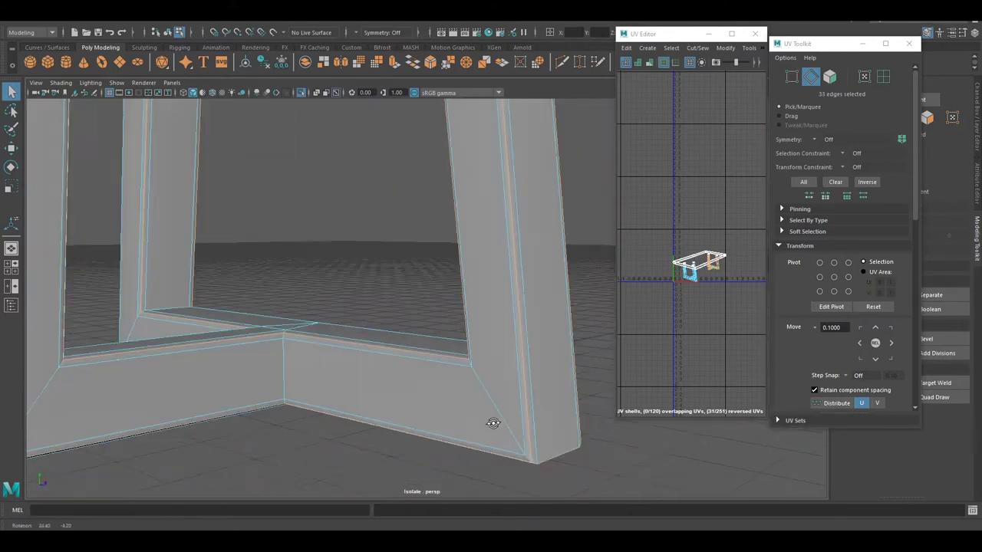
{"action": "mouse_move", "coordinate": [493, 422]}
{"action": "left_mouse_down", "text": "alt"}
{"action": "mouse_move", "coordinate": [438, 429]}
{"action": "mouse_move", "coordinate": [503, 343]}
{"action": "mouse_move", "coordinate": [466, 385]}
{"action": "left_mouse_up", "text": "alt"}
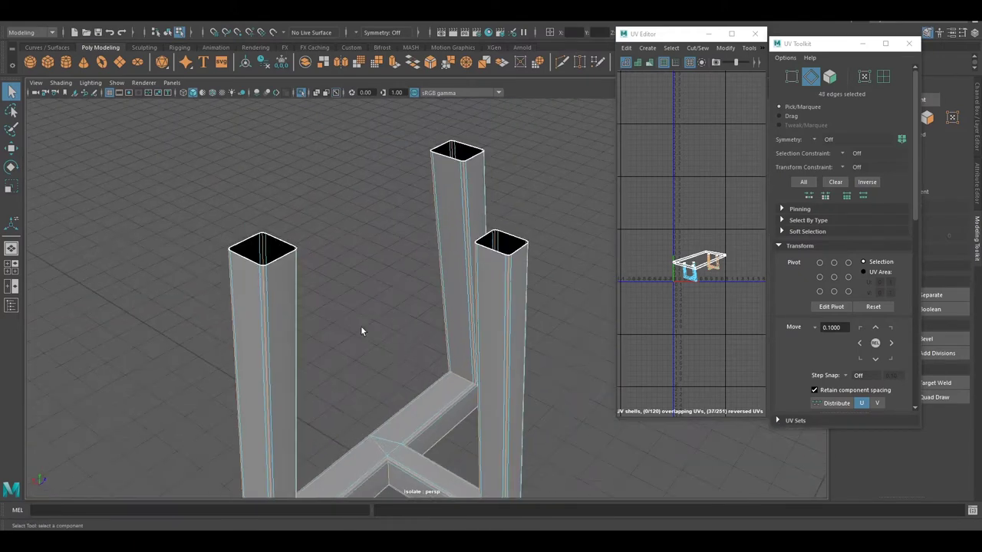
{"action": "left_click_drag", "start_coordinate": [466, 385], "coordinate": [443, 190], "text": "alt"}
{"action": "key", "text": "F11"}
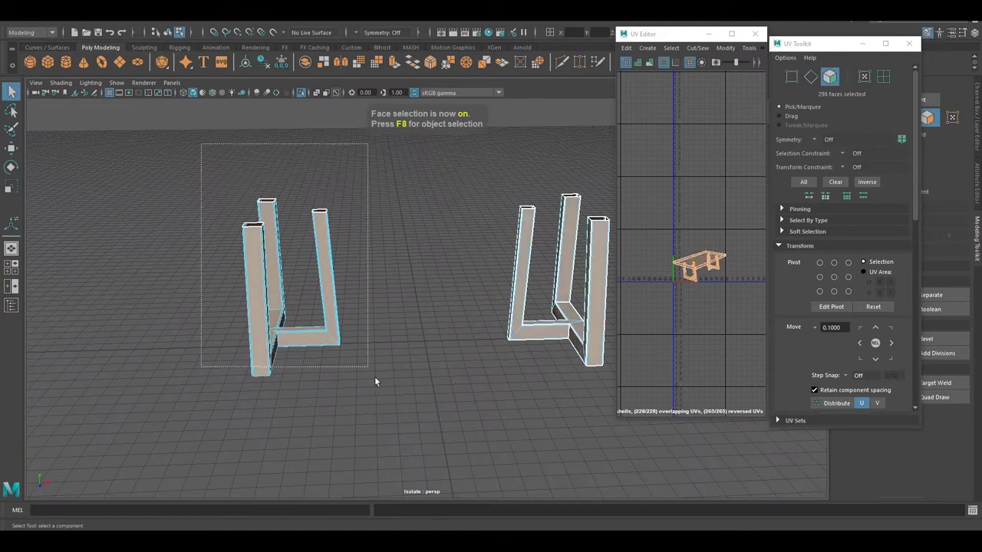
{"action": "key", "text": "F8"}
{"action": "left_click_drag", "start_coordinate": [352, 309], "coordinate": [682, 207], "text": "alt"}
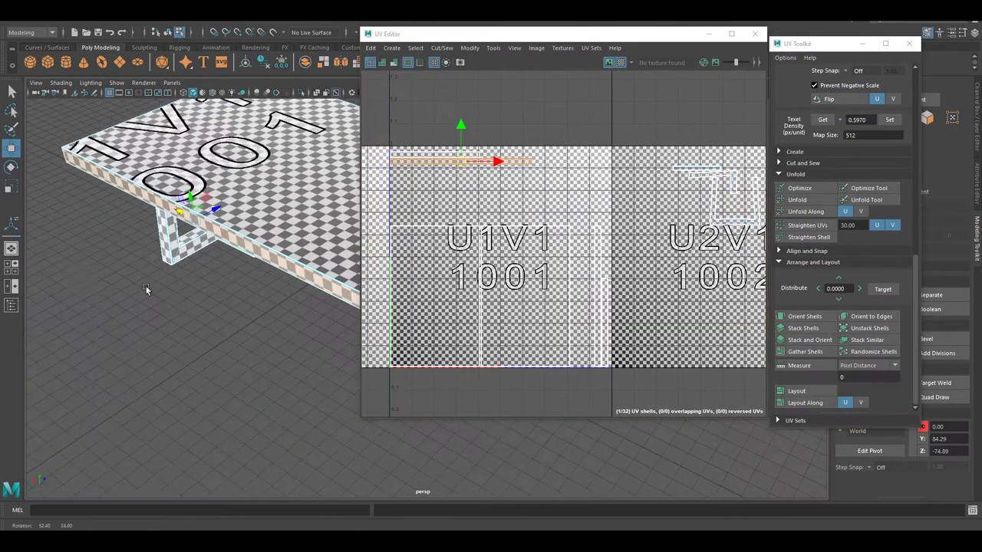
Rotate a UV shell by 90° and select all of the table's UV shells.
{"action": "scroll", "coordinate": [844, 231], "scroll_direction": "up", "scroll_amount": 5}
{"action": "left_click", "coordinate": [879, 231]}
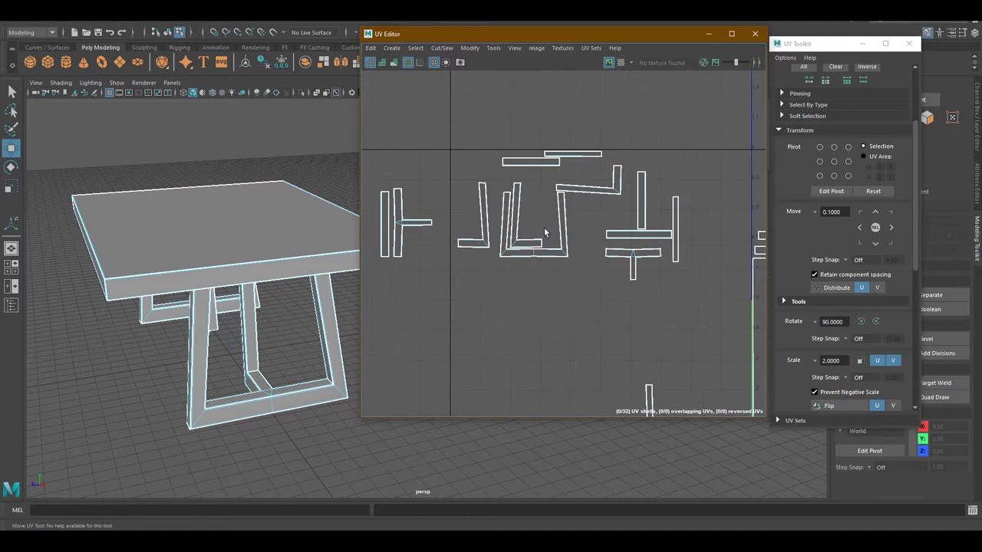
{"action": "left_click_drag", "start_coordinate": [725, 332], "coordinate": [369, 138]}
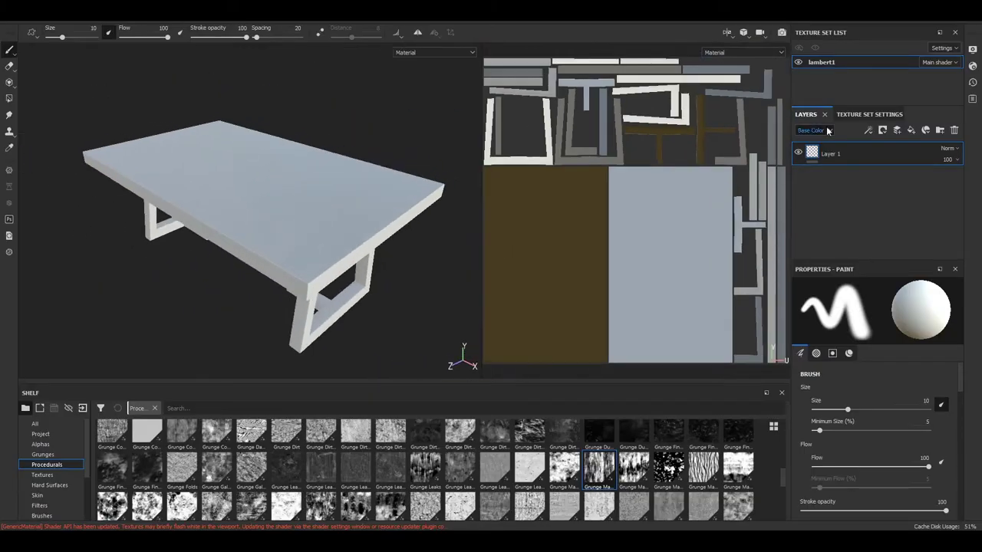
Bake the table's mesh maps from Texture Set Settings.
{"action": "left_click", "coordinate": [869, 115]}
{"action": "left_click", "coordinate": [924, 211]}
{"action": "scroll", "coordinate": [532, 189], "scroll_direction": "down", "scroll_amount": 5}
{"action": "left_click", "coordinate": [559, 432]}
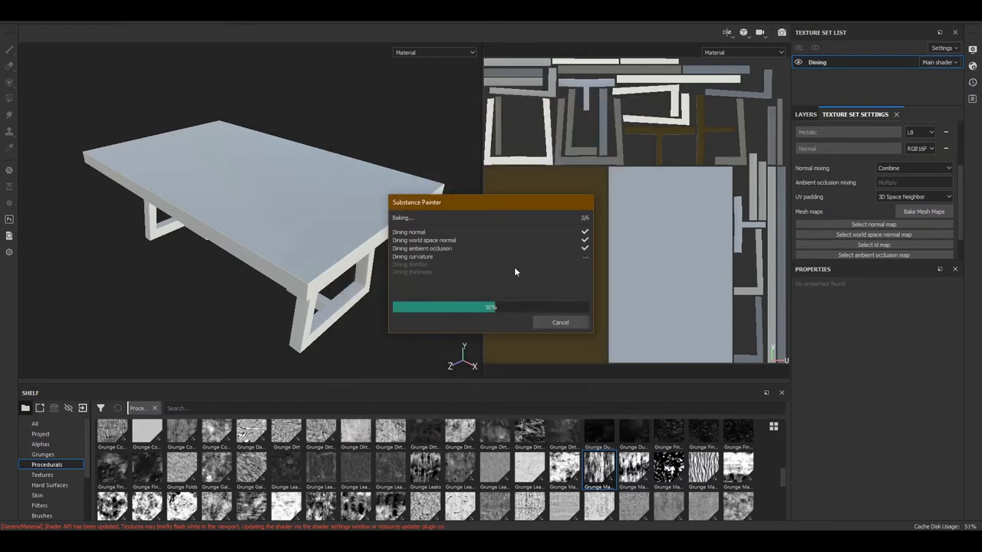
{"action": "left_click", "coordinate": [806, 115]}
Name the folder 'wood', give it a mask, and add a tan fill layer named 'base'.
{"action": "type", "text": "wood"}
{"action": "right_click", "coordinate": [861, 157]}
{"action": "left_click", "coordinate": [882, 129]}
{"action": "type", "text": "base"}
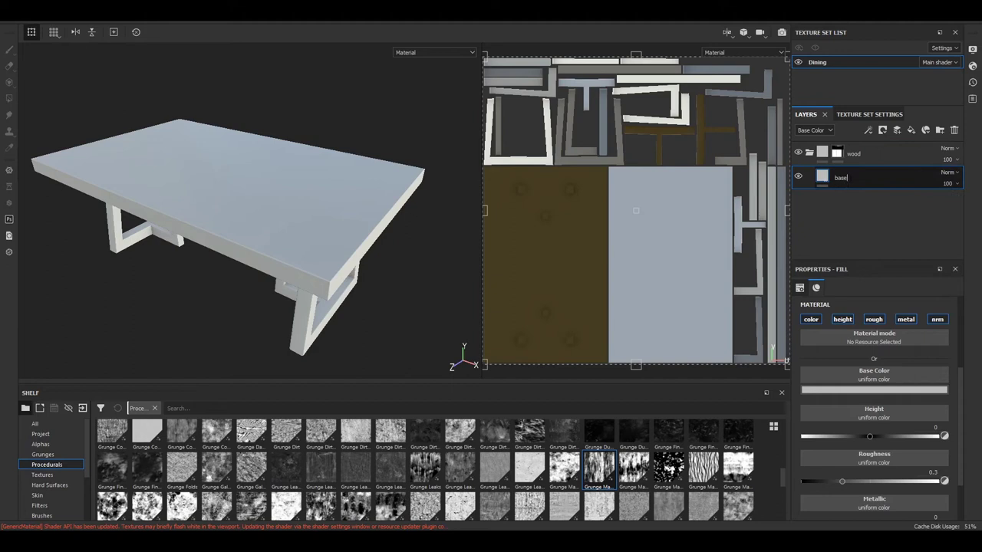
{"action": "left_click", "coordinate": [923, 392]}
{"action": "left_click_drag", "start_coordinate": [878, 483], "coordinate": [878, 439]}
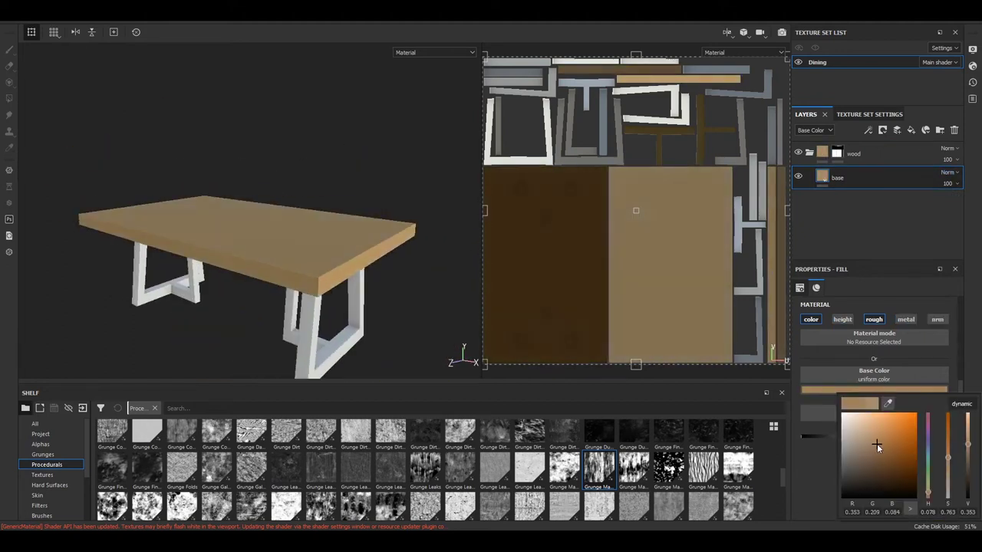
{"action": "right_click", "coordinate": [846, 185]}
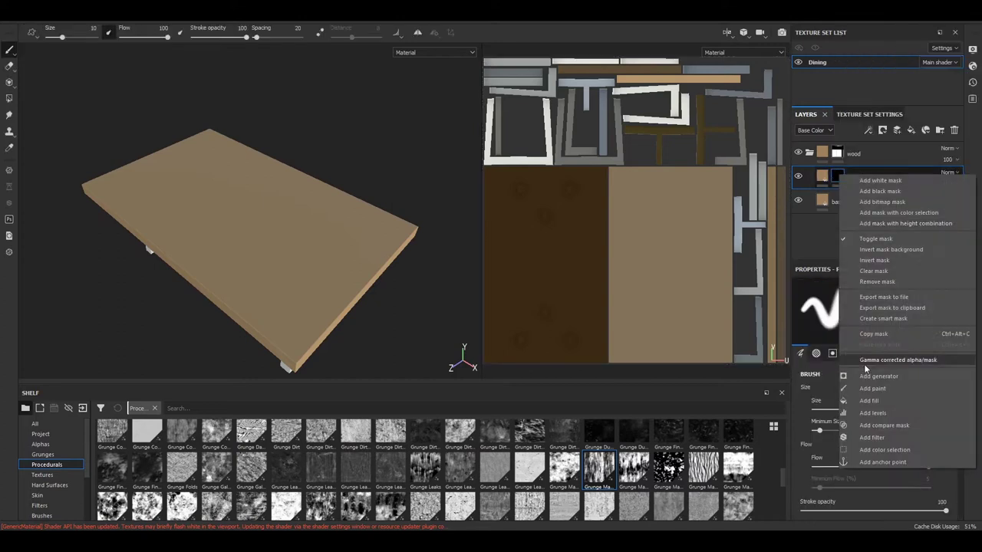
Fill the detail mask with Wood 01 at tiling 1.93 and knots amount 0.34.
{"action": "left_click", "coordinate": [855, 383]}
{"action": "scroll", "coordinate": [345, 495], "scroll_direction": "down", "scroll_amount": 5}
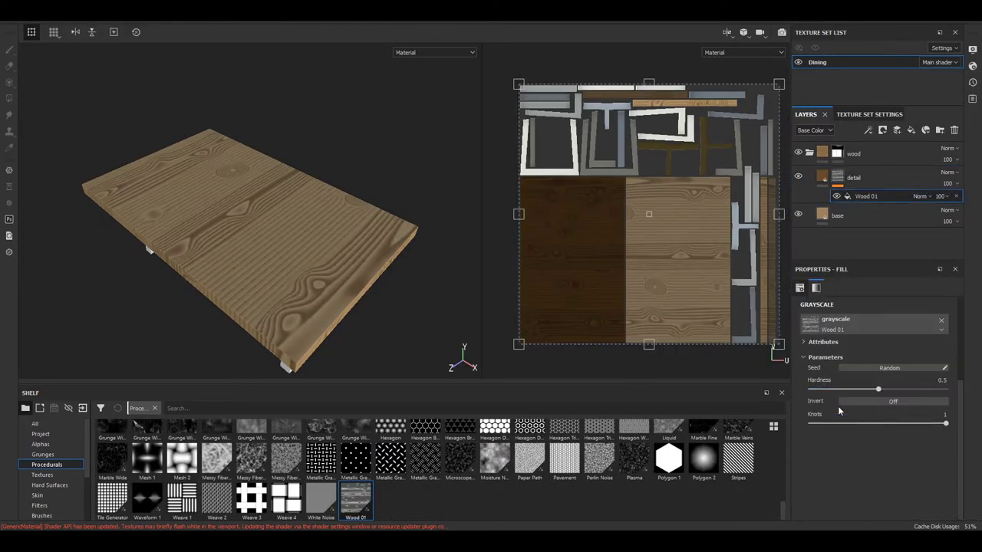
{"action": "left_click", "coordinate": [799, 287]}
{"action": "left_click_drag", "start_coordinate": [872, 378], "coordinate": [861, 377]}
{"action": "scroll", "coordinate": [349, 320], "scroll_direction": "up", "scroll_amount": 3}
{"action": "scroll", "coordinate": [875, 399], "scroll_direction": "down", "scroll_amount": 5}
{"action": "left_click", "coordinate": [867, 425]}
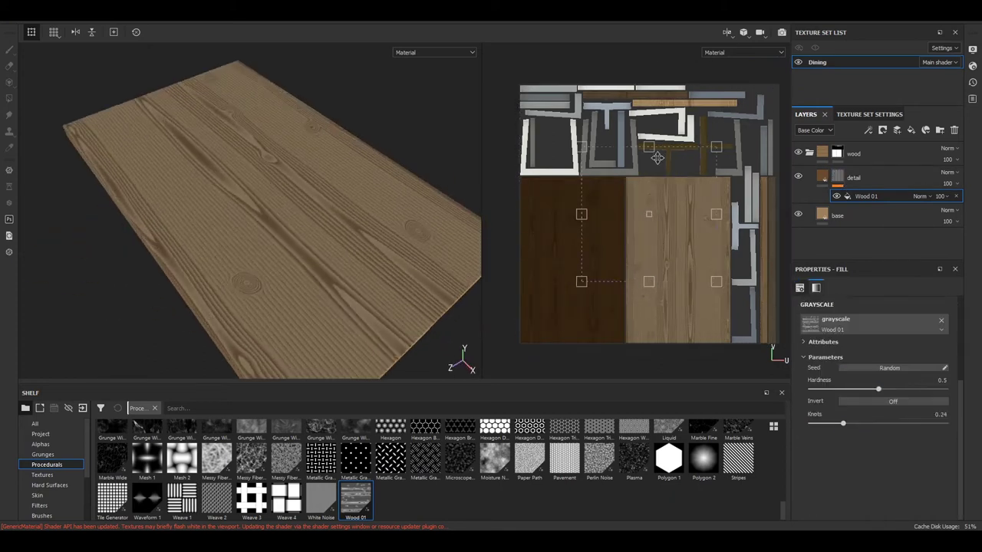
{"action": "scroll", "coordinate": [862, 329], "scroll_direction": "up", "scroll_amount": 5}
{"action": "left_click_drag", "start_coordinate": [862, 348], "coordinate": [917, 347]}
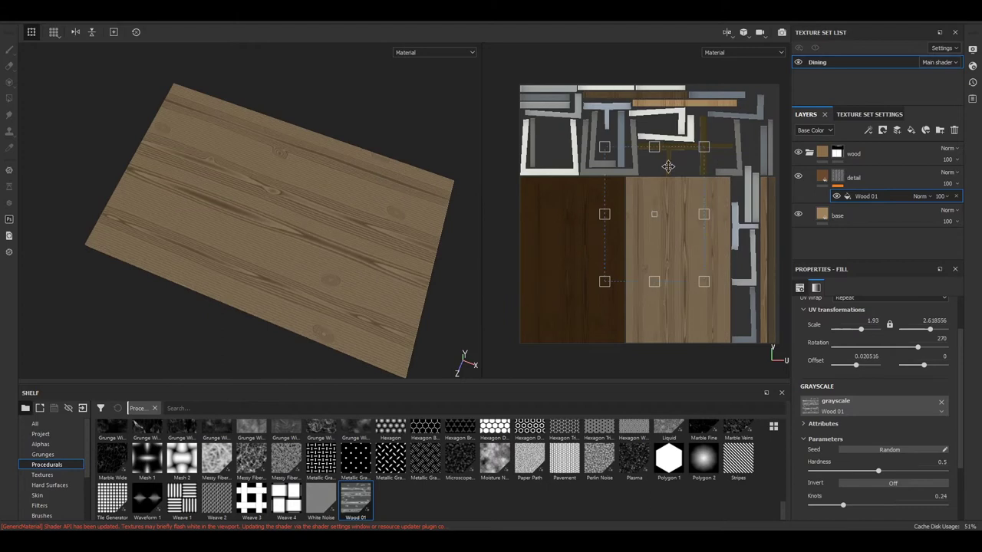
{"action": "left_click_drag", "start_coordinate": [840, 425], "coordinate": [856, 425]}
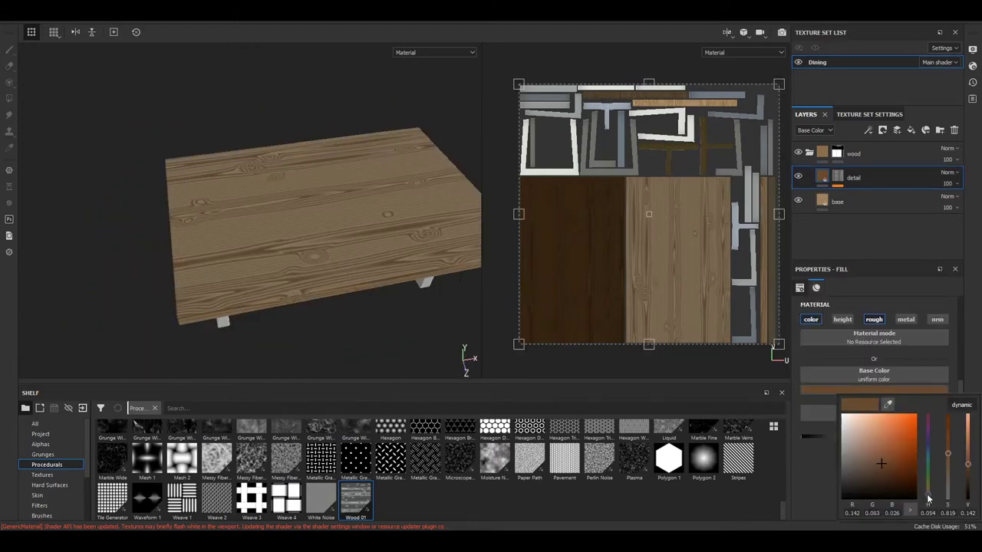
{"action": "left_click", "coordinate": [841, 180]}
Add a Blur Slope filter to the detail mask with tiling 0.13 and intensity 4.67.
{"action": "left_click", "coordinate": [863, 302]}
{"action": "left_click", "coordinate": [847, 367]}
{"action": "scroll", "coordinate": [384, 280], "scroll_direction": "up", "scroll_amount": 5}
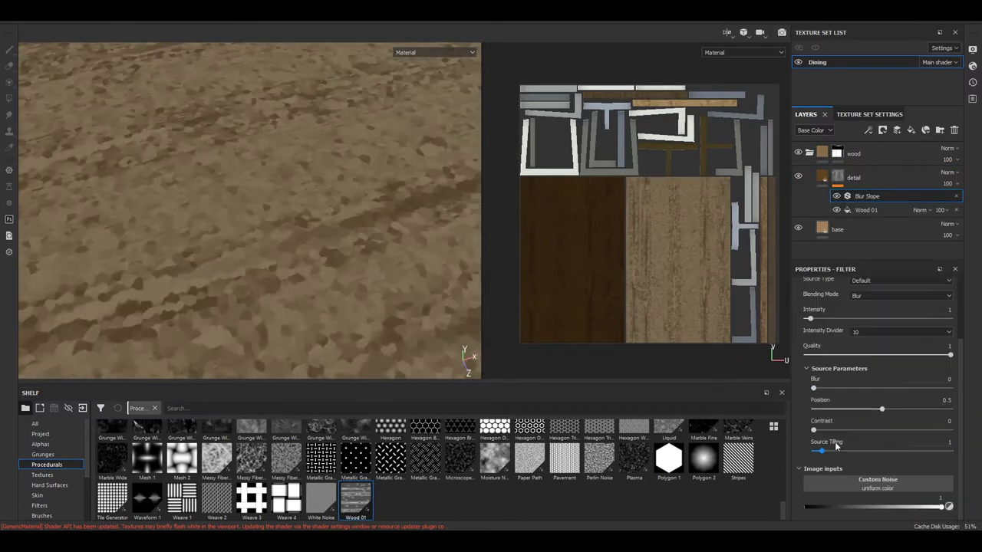
{"action": "left_click_drag", "start_coordinate": [837, 448], "coordinate": [814, 449]}
{"action": "scroll", "coordinate": [405, 274], "scroll_direction": "down", "scroll_amount": 5}
{"action": "left_click", "coordinate": [883, 410]}
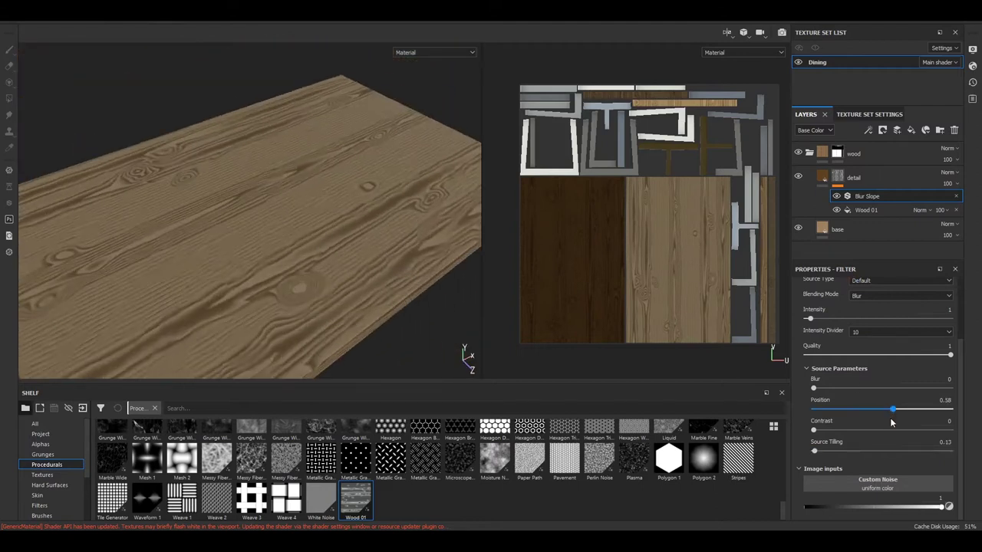
{"action": "left_click_drag", "start_coordinate": [847, 328], "coordinate": [826, 328]}
{"action": "left_click_drag", "start_coordinate": [838, 388], "coordinate": [815, 387]}
{"action": "mouse_move", "coordinate": [405, 284]}
{"action": "left_mouse_down", "text": "alt"}
{"action": "mouse_move", "coordinate": [323, 234]}
{"action": "mouse_move", "coordinate": [268, 147]}
{"action": "left_mouse_up", "text": "alt"}
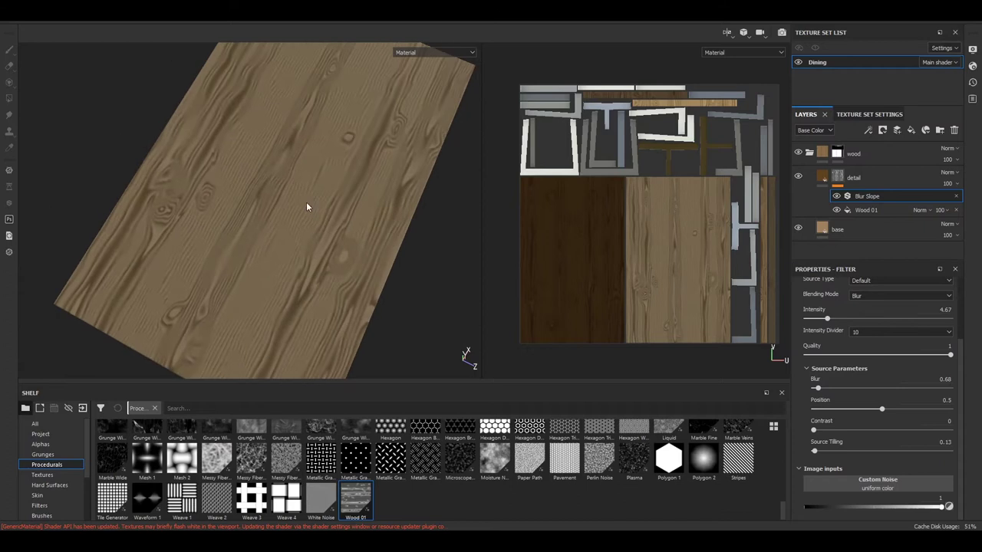
Revisit the Wood 01 grain settings and set the detail layer's colour to brown.
{"action": "left_click", "coordinate": [847, 210]}
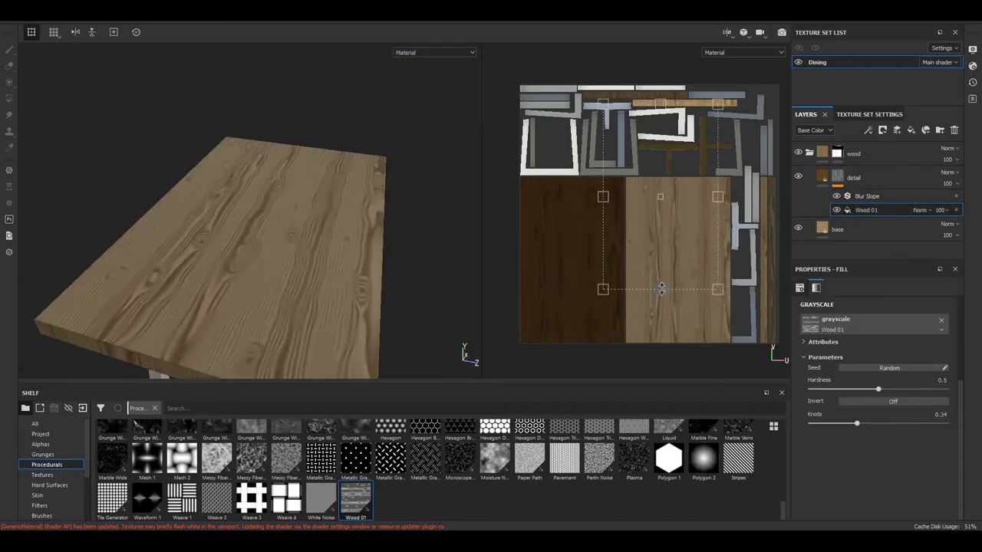
{"action": "left_click_drag", "start_coordinate": [307, 231], "coordinate": [215, 177], "text": "alt"}
{"action": "left_click", "coordinate": [853, 177]}
{"action": "left_click", "coordinate": [818, 389]}
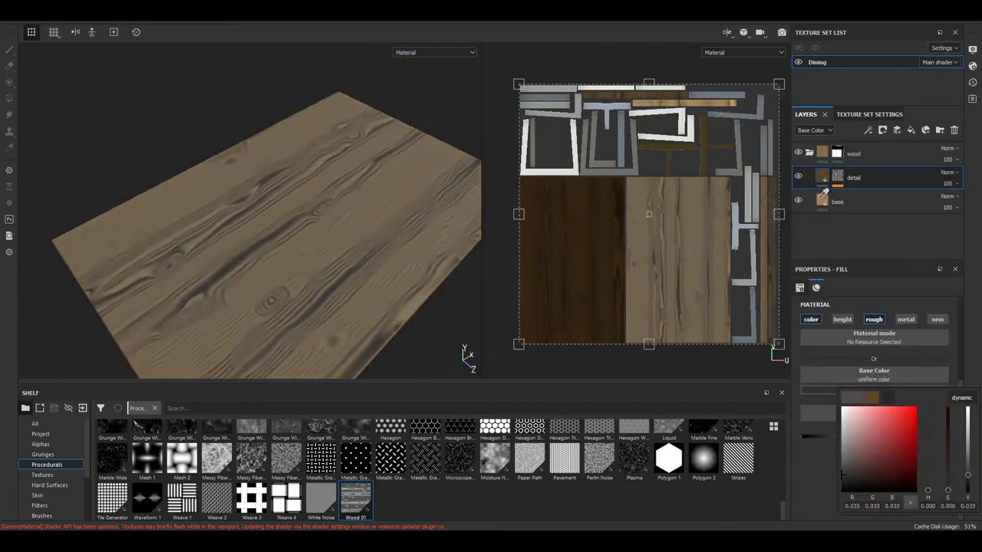
{"action": "left_click", "coordinate": [875, 445]}
{"action": "mouse_move", "coordinate": [307, 230]}
{"action": "left_mouse_down", "text": "alt"}
{"action": "mouse_move", "coordinate": [344, 228]}
{"action": "mouse_move", "coordinate": [412, 341]}
{"action": "mouse_move", "coordinate": [460, 307]}
{"action": "left_mouse_up", "text": "alt"}
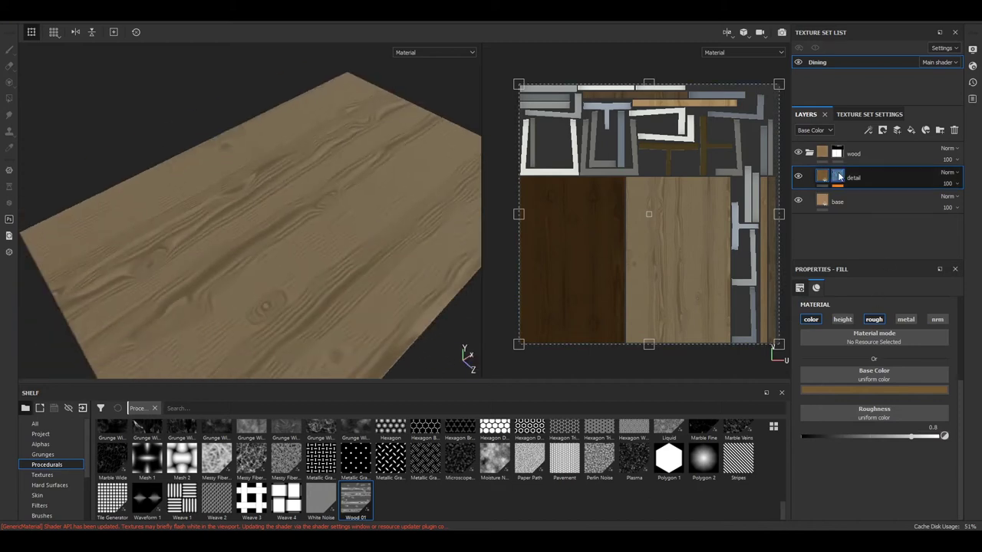
Add Grunge Map 005 to the detail mask with Lighten blending at about 33% opacity.
{"action": "left_click", "coordinate": [839, 179]}
{"action": "right_click", "coordinate": [839, 180]}
{"action": "left_click", "coordinate": [889, 405]}
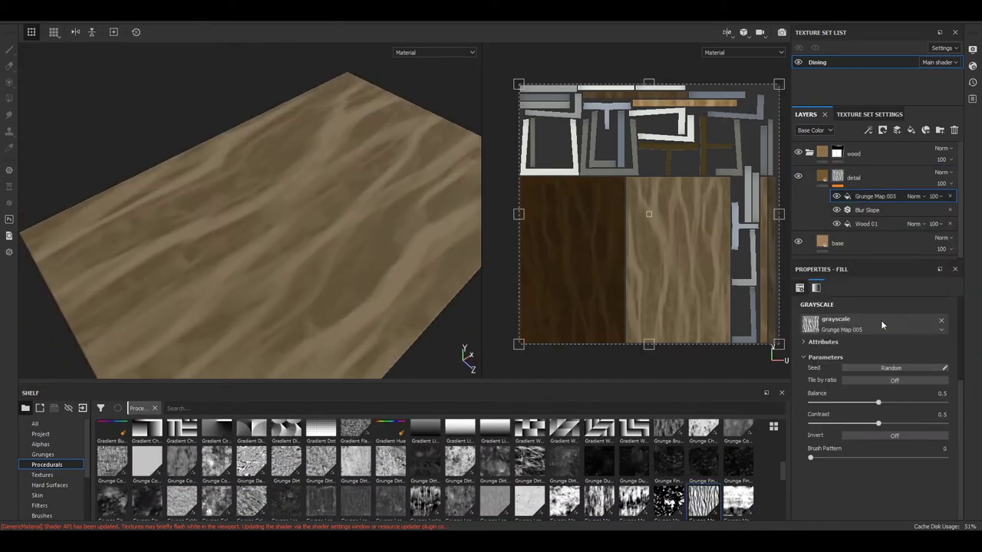
{"action": "scroll", "coordinate": [873, 383], "scroll_direction": "up", "scroll_amount": 3}
{"action": "left_click_drag", "start_coordinate": [840, 376], "coordinate": [862, 376]}
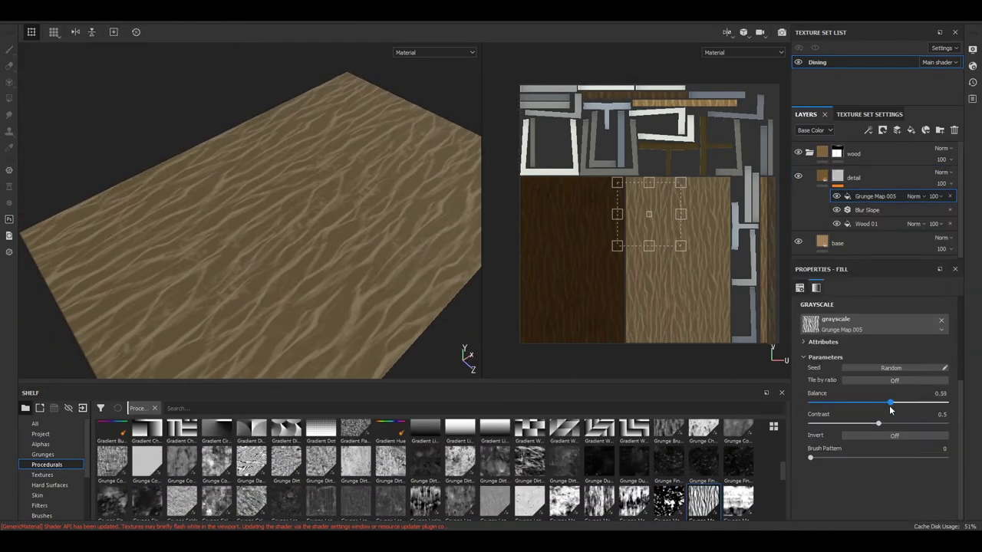
{"action": "left_click", "coordinate": [934, 197]}
{"action": "left_click_drag", "start_coordinate": [973, 216], "coordinate": [947, 220]}
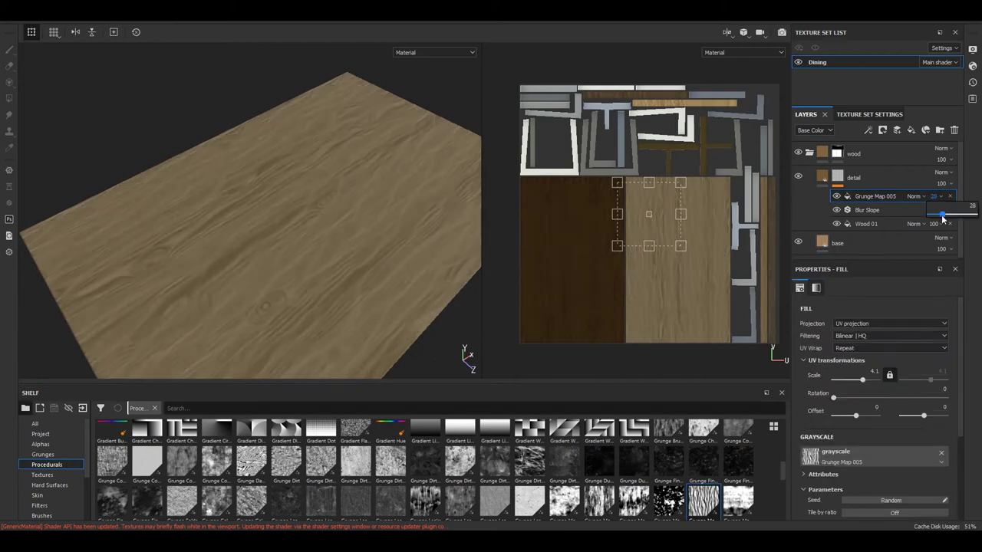
{"action": "left_click", "coordinate": [938, 198]}
{"action": "left_click", "coordinate": [914, 196]}
{"action": "left_click", "coordinate": [928, 277]}
{"action": "left_click_drag", "start_coordinate": [955, 218], "coordinate": [944, 220]}
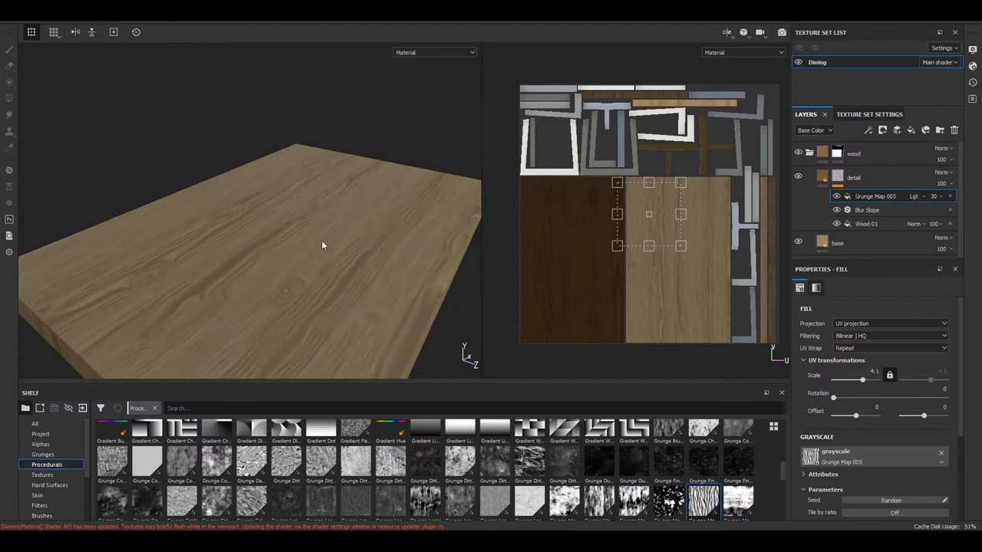
Give the detail layer a slight negative height of about -0.06.
{"action": "left_click_drag", "start_coordinate": [322, 243], "coordinate": [369, 339], "text": "alt"}
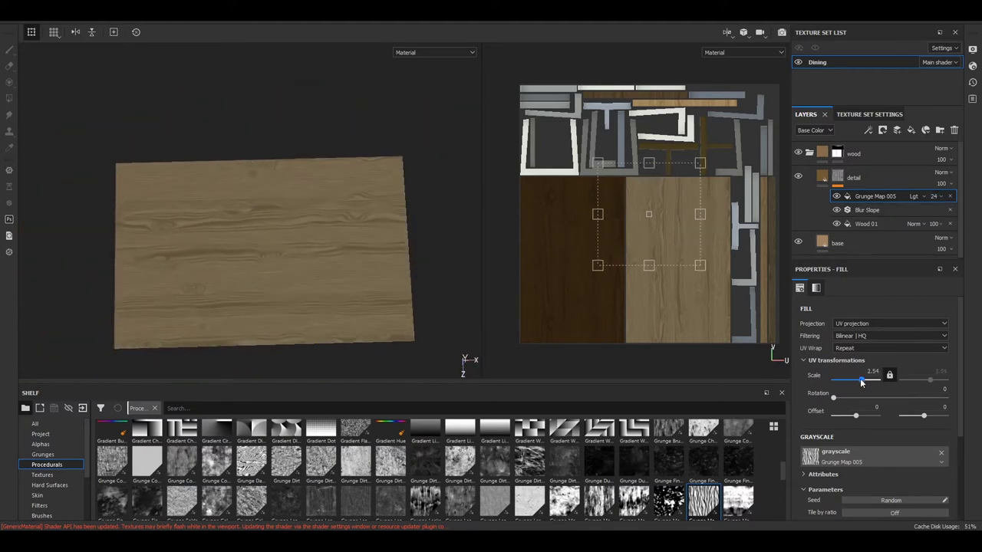
{"action": "left_click_drag", "start_coordinate": [349, 322], "coordinate": [350, 248], "text": "alt"}
{"action": "scroll", "coordinate": [351, 248], "scroll_direction": "up", "scroll_amount": 3}
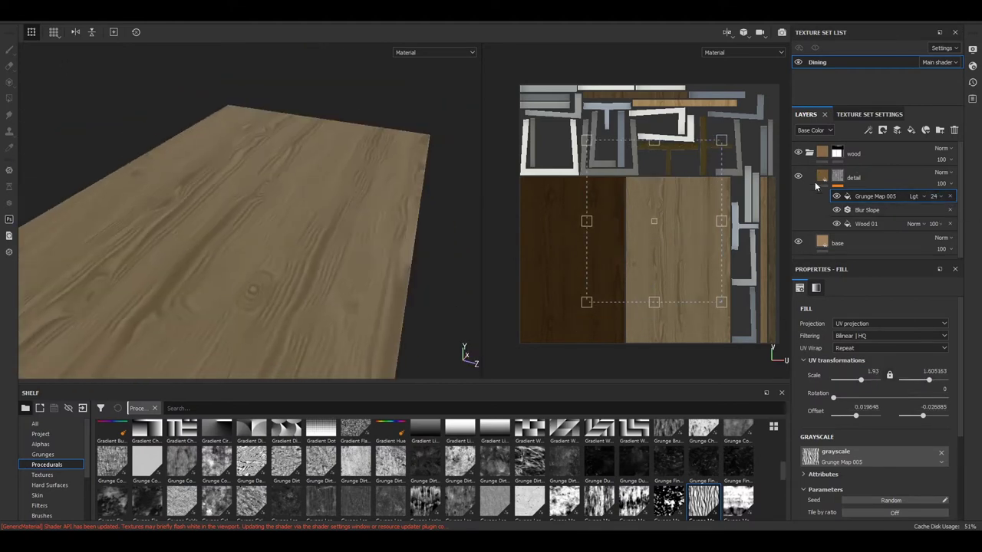
{"action": "left_click", "coordinate": [819, 178]}
{"action": "left_click_drag", "start_coordinate": [862, 488], "coordinate": [865, 488]}
{"action": "left_click_drag", "start_coordinate": [230, 230], "coordinate": [320, 226], "text": "alt"}
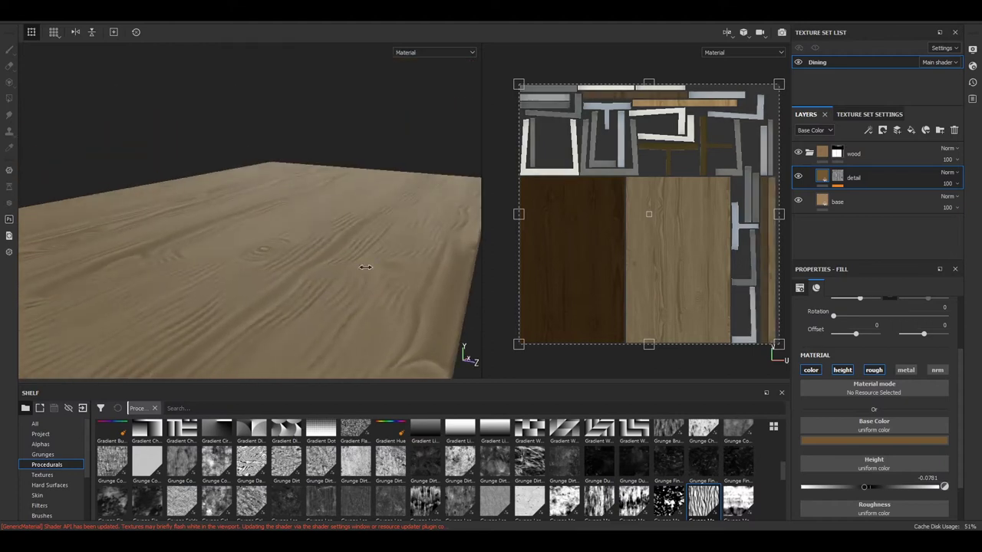
Duplicate the detail layer with Grunge Map 002 in its mask at about half opacity, offset across the UVs.
{"action": "key", "text": "ctrl+d"}
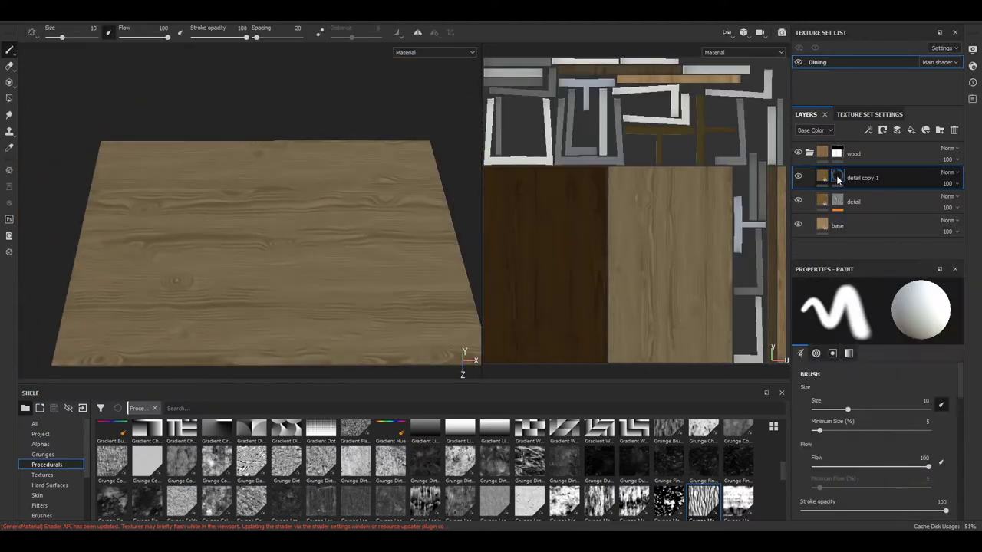
{"action": "scroll", "coordinate": [713, 475], "scroll_direction": "down", "scroll_amount": 4}
{"action": "scroll", "coordinate": [767, 461], "scroll_direction": "up", "scroll_amount": 5}
{"action": "scroll", "coordinate": [783, 468], "scroll_direction": "down", "scroll_amount": 4}
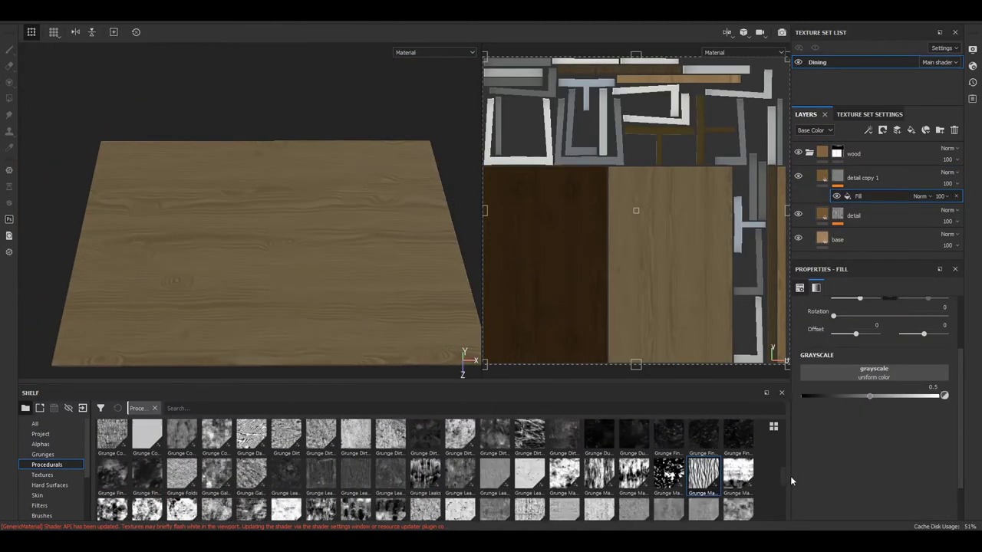
{"action": "left_click_drag", "start_coordinate": [599, 476], "coordinate": [874, 374]}
{"action": "mouse_move", "coordinate": [292, 253]}
{"action": "left_mouse_down", "text": "alt"}
{"action": "mouse_move", "coordinate": [326, 258]}
{"action": "mouse_move", "coordinate": [350, 208]}
{"action": "mouse_move", "coordinate": [383, 286]}
{"action": "left_mouse_up", "text": "alt"}
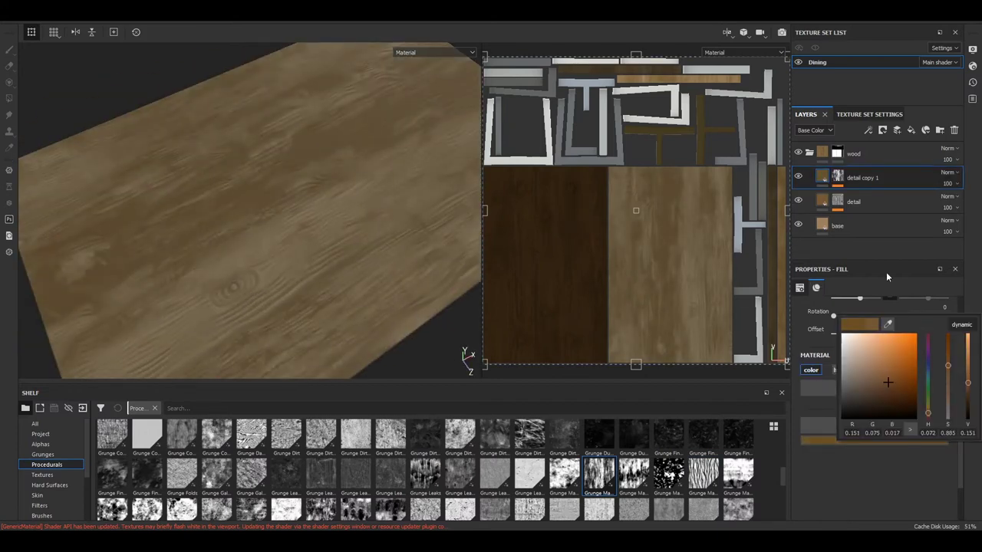
{"action": "left_click", "coordinate": [874, 196]}
{"action": "left_click_drag", "start_coordinate": [940, 218], "coordinate": [957, 222]}
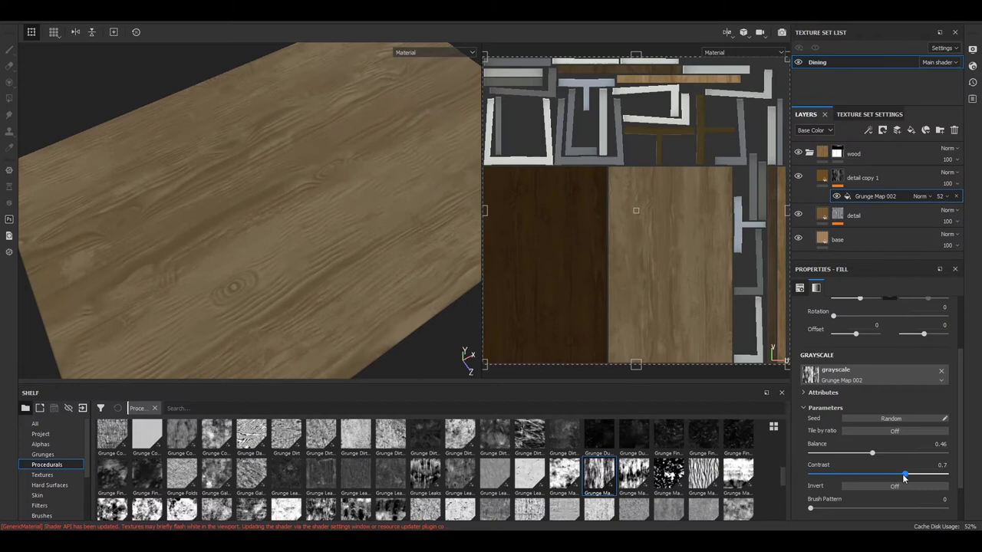
{"action": "left_click_drag", "start_coordinate": [636, 210], "coordinate": [585, 207]}
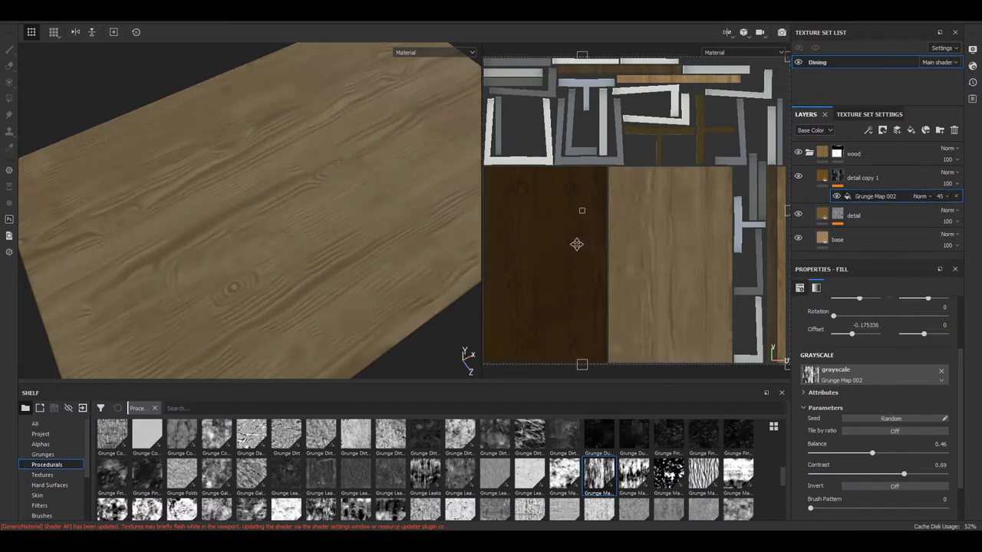
{"action": "mouse_move", "coordinate": [322, 230]}
{"action": "left_mouse_down", "text": "alt"}
{"action": "mouse_move", "coordinate": [203, 236]}
{"action": "mouse_move", "coordinate": [268, 253]}
{"action": "left_mouse_up", "text": "alt"}
{"action": "left_click_drag", "start_coordinate": [551, 295], "coordinate": [606, 297]}
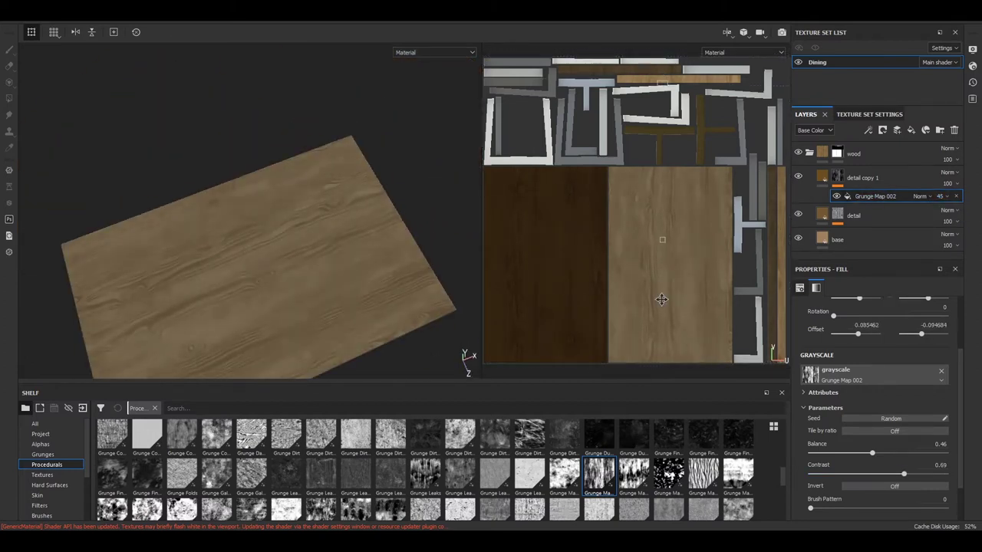
Review the base and detail layers over the whole table and start a new 'metal' layer.
{"action": "left_click_drag", "start_coordinate": [259, 232], "coordinate": [430, 264], "text": "alt"}
{"action": "left_click", "coordinate": [837, 239]}
{"action": "left_click", "coordinate": [853, 216]}
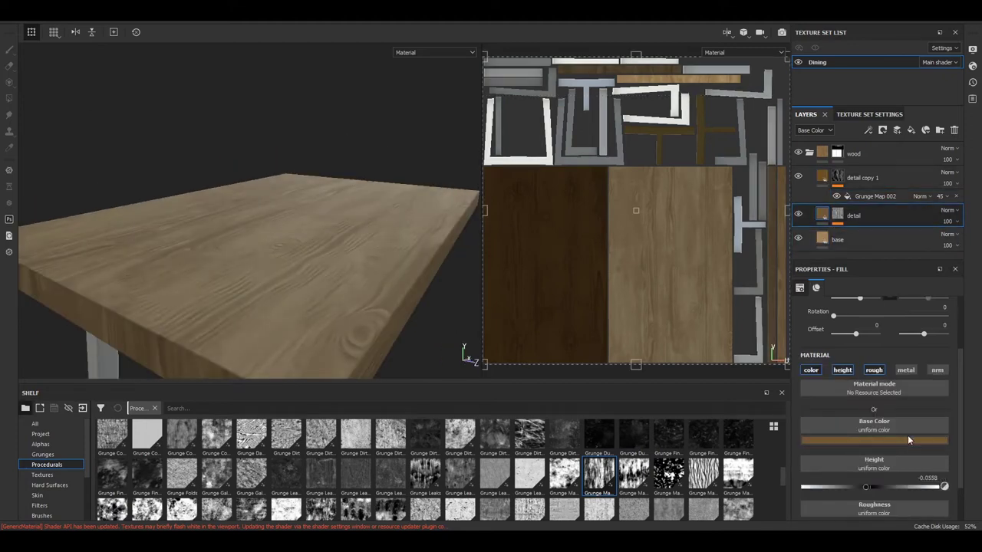
{"action": "left_click_drag", "start_coordinate": [296, 164], "coordinate": [336, 237], "text": "alt"}
{"action": "right_click", "coordinate": [839, 157]}
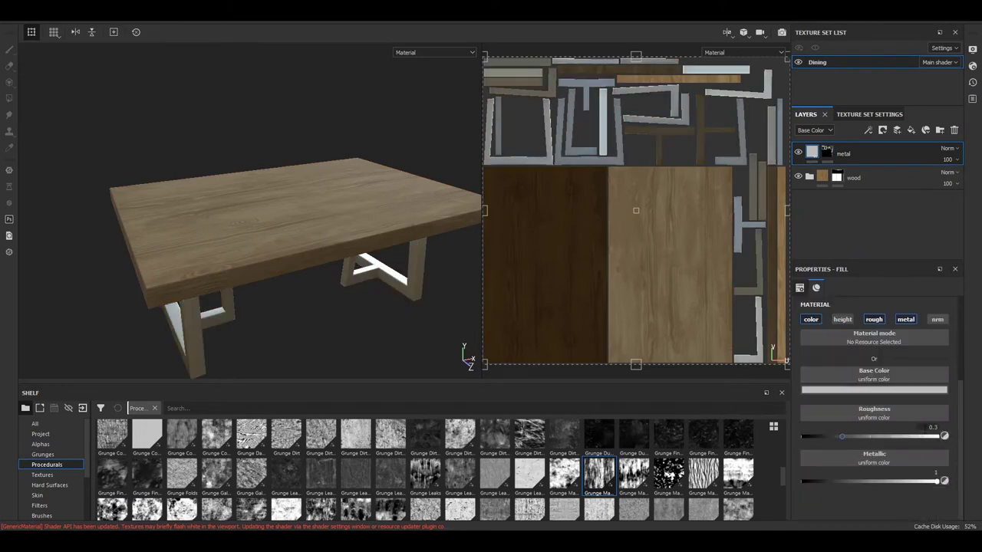
Make the legs' metal near-black and rougher, checking the legs in the viewport.
{"action": "left_click_drag", "start_coordinate": [841, 437], "coordinate": [911, 436]}
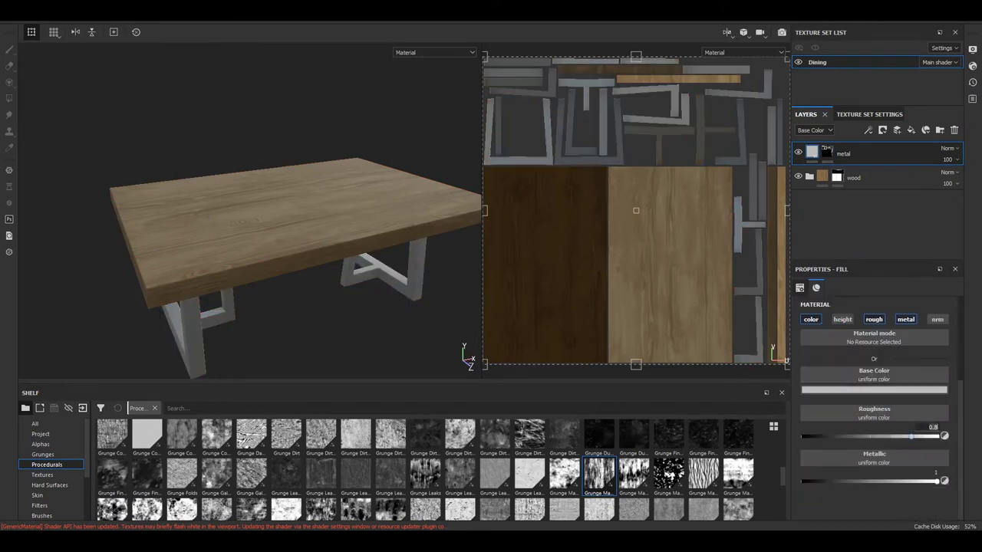
{"action": "left_click", "coordinate": [968, 489]}
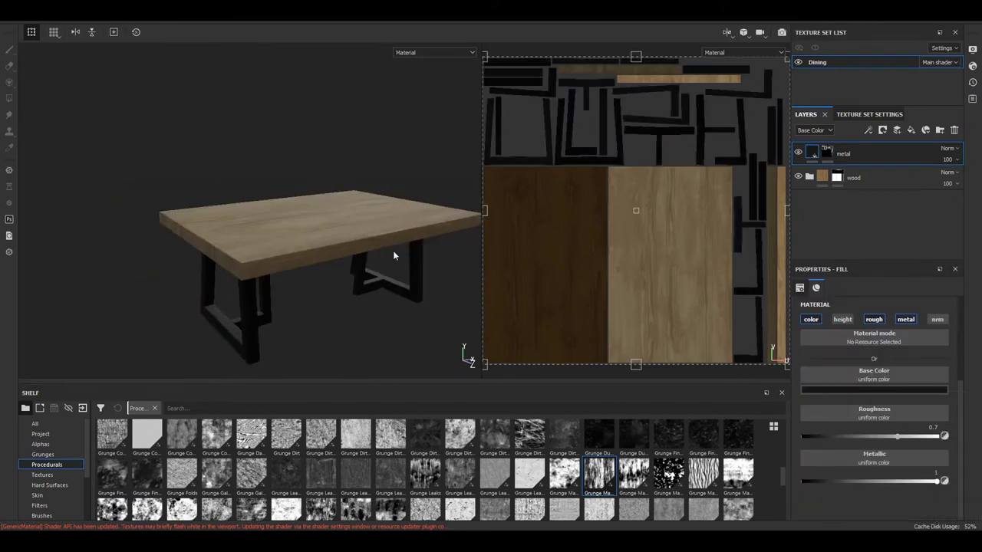
{"action": "mouse_move", "coordinate": [248, 240]}
{"action": "left_mouse_down", "text": "alt"}
{"action": "mouse_move", "coordinate": [156, 256]}
{"action": "mouse_move", "coordinate": [248, 300]}
{"action": "mouse_move", "coordinate": [301, 263]}
{"action": "left_mouse_up", "text": "alt"}
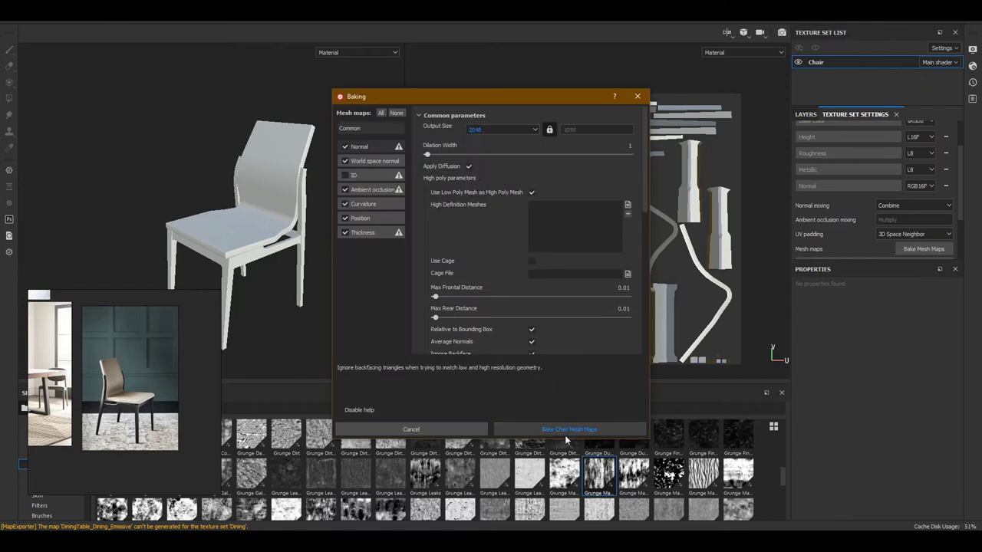
Bake the chair's mesh maps and add a near-black 'metal' layer with a black mask.
{"action": "left_click", "coordinate": [565, 431]}
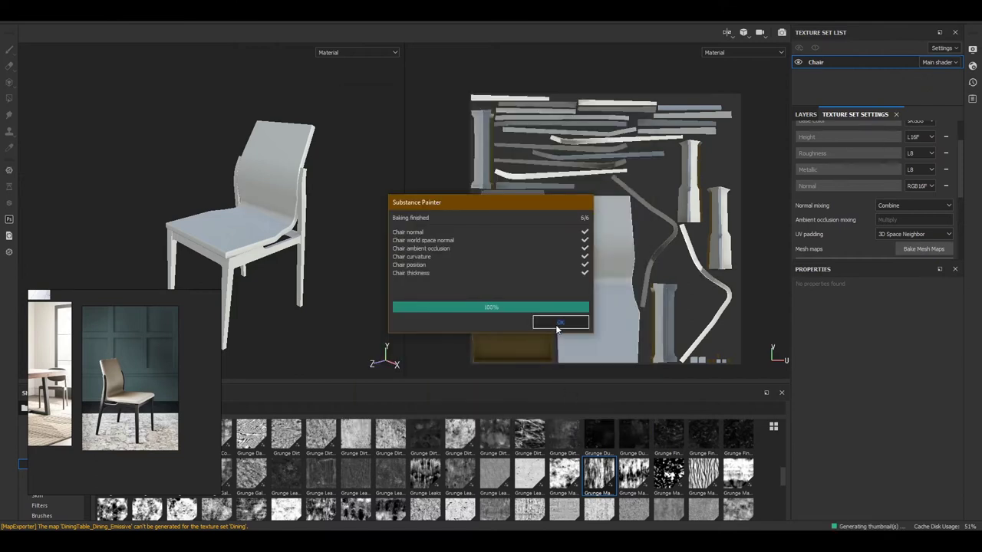
{"action": "left_click", "coordinate": [558, 323]}
{"action": "type", "text": "metal"}
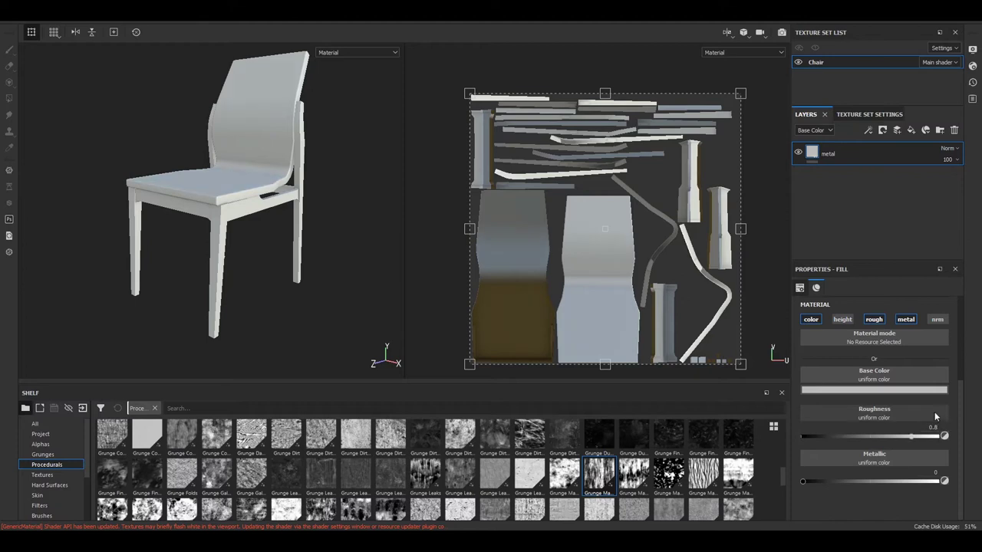
{"action": "right_click", "coordinate": [828, 154]}
{"action": "left_click", "coordinate": [862, 158]}
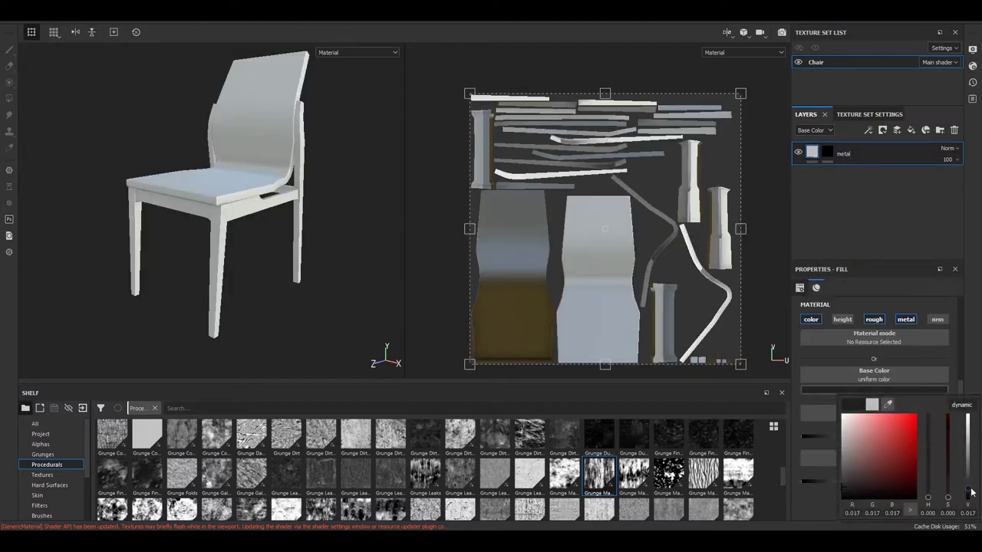
{"action": "left_click", "coordinate": [10, 98]}
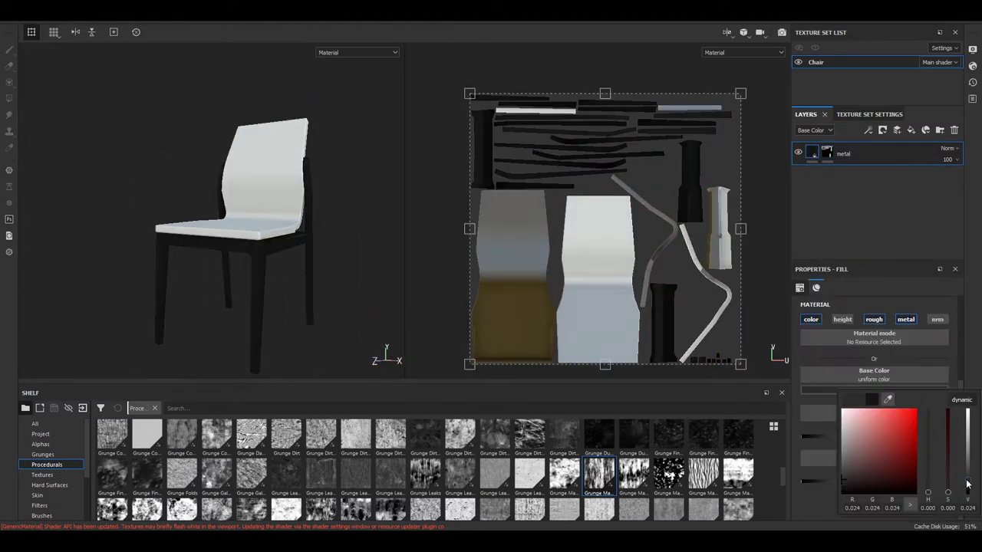
{"action": "left_click_drag", "start_coordinate": [359, 247], "coordinate": [338, 246], "text": "alt"}
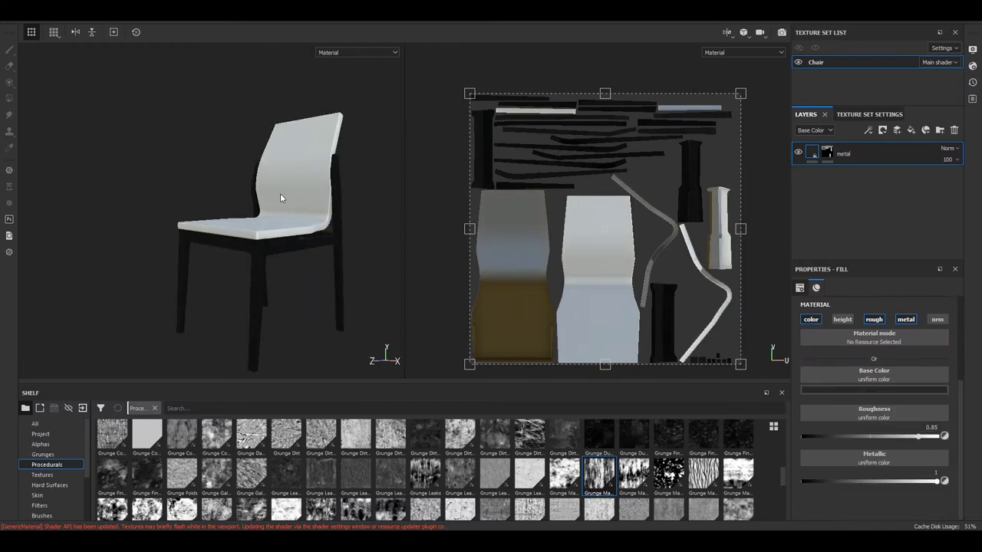
{"action": "left_click_drag", "start_coordinate": [281, 197], "coordinate": [288, 257], "text": "alt"}
{"action": "left_click", "coordinate": [43, 474]}
{"action": "scroll", "coordinate": [662, 481], "scroll_direction": "up", "scroll_amount": 1}
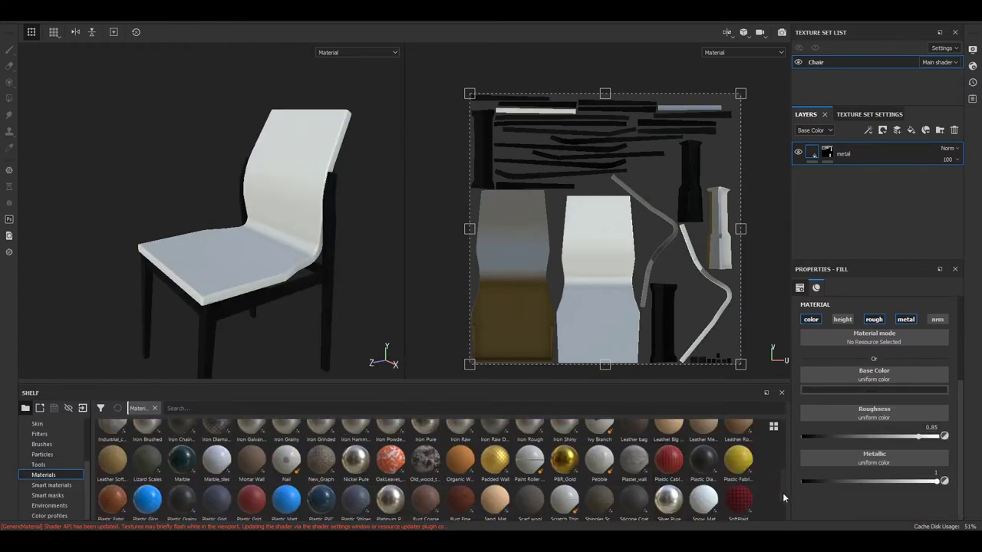
Add a Plastic Grainy layer with a black polygon-fill mask, higher roughness and cream colour.
{"action": "left_click_drag", "start_coordinate": [181, 499], "coordinate": [874, 149]}
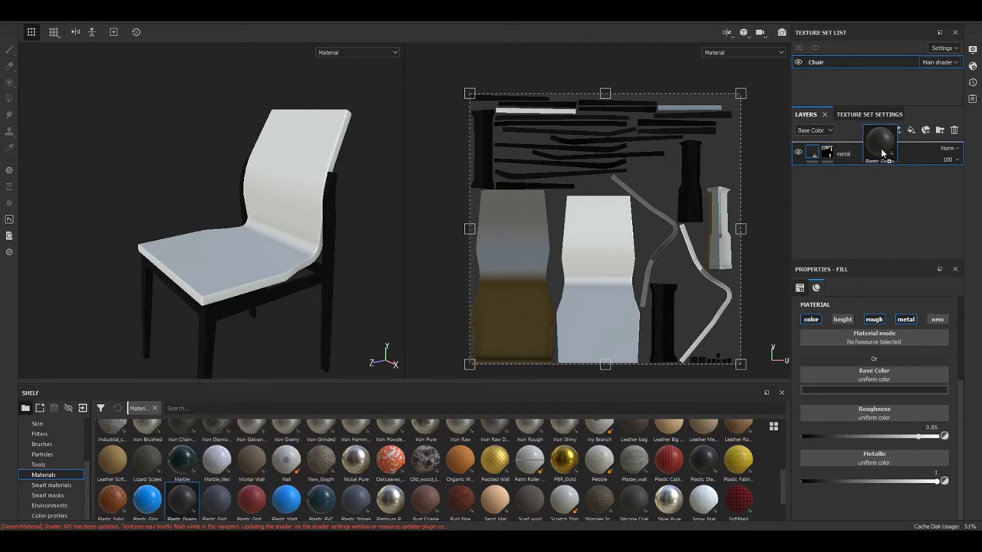
{"action": "right_click", "coordinate": [833, 154]}
{"action": "key", "text": "Escape"}
{"action": "key", "text": "4"}
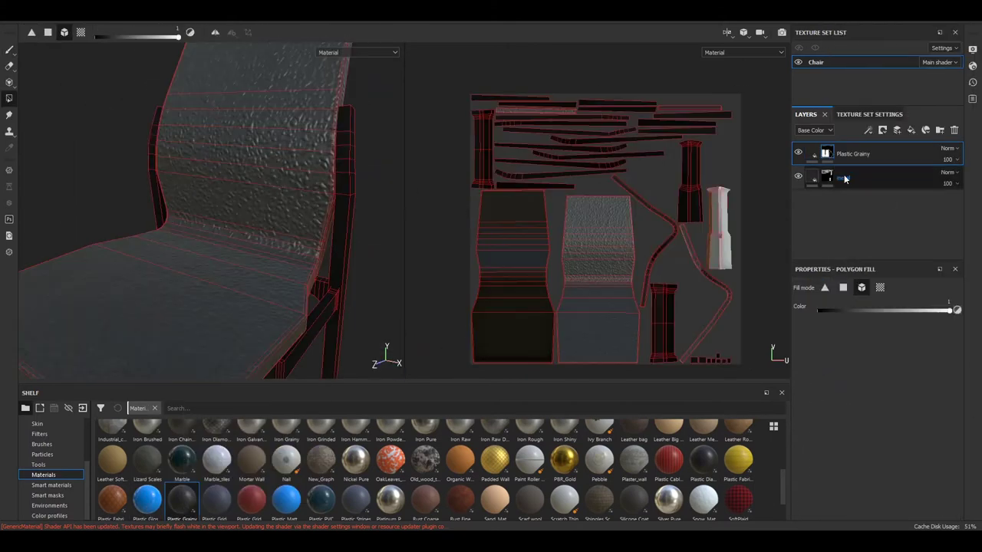
{"action": "scroll", "coordinate": [836, 456], "scroll_direction": "down", "scroll_amount": 1}
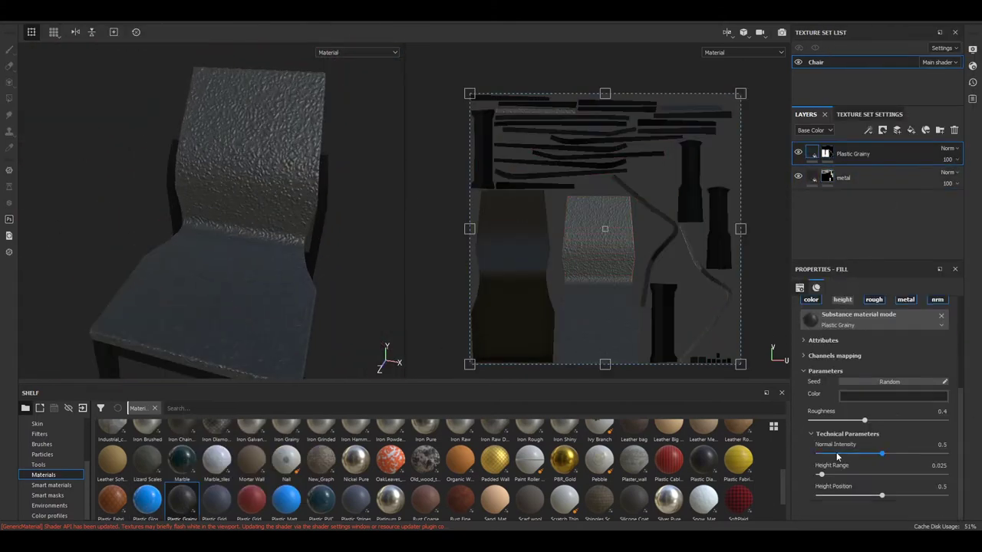
{"action": "mouse_move", "coordinate": [864, 420]}
{"action": "left_mouse_down"}
{"action": "mouse_move", "coordinate": [936, 430]}
{"action": "mouse_move", "coordinate": [927, 495]}
{"action": "mouse_move", "coordinate": [969, 434]}
{"action": "mouse_move", "coordinate": [968, 447]}
{"action": "left_mouse_up"}
{"action": "left_click", "coordinate": [893, 396]}
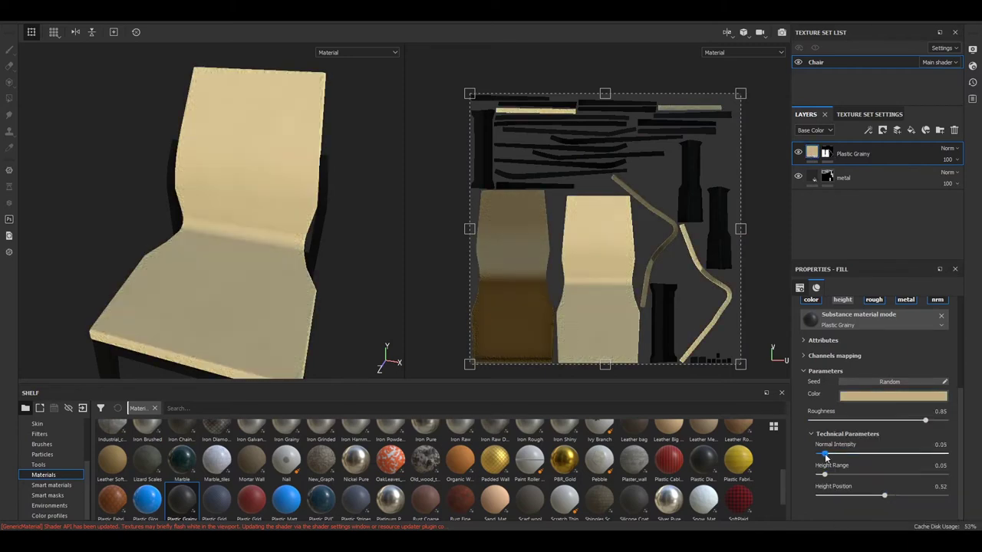
Set the plastic's normal intensity to 0.02 and height range to 0.42.
{"action": "scroll", "coordinate": [351, 311], "scroll_direction": "up", "scroll_amount": 5}
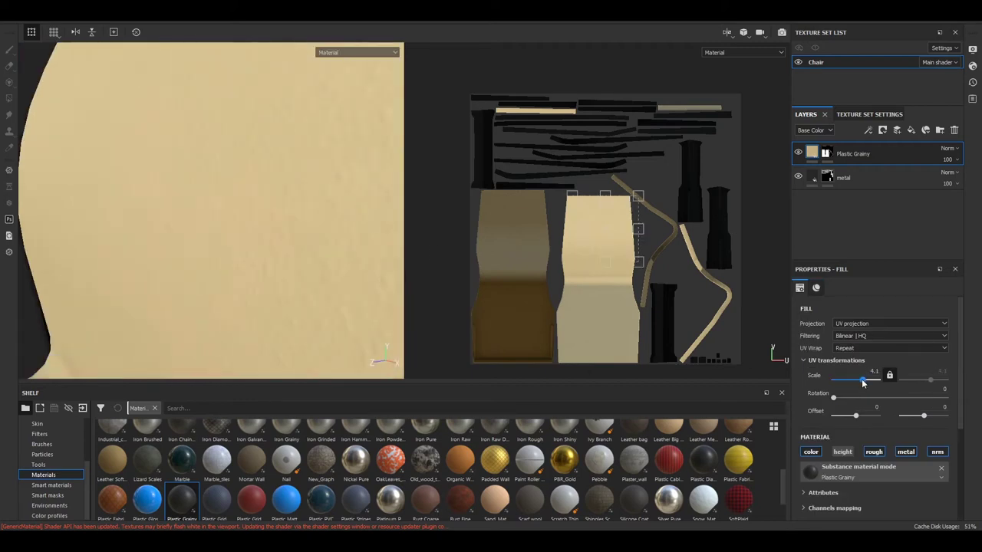
{"action": "scroll", "coordinate": [862, 379], "scroll_direction": "down", "scroll_amount": 4}
{"action": "scroll", "coordinate": [303, 312], "scroll_direction": "down", "scroll_amount": 3}
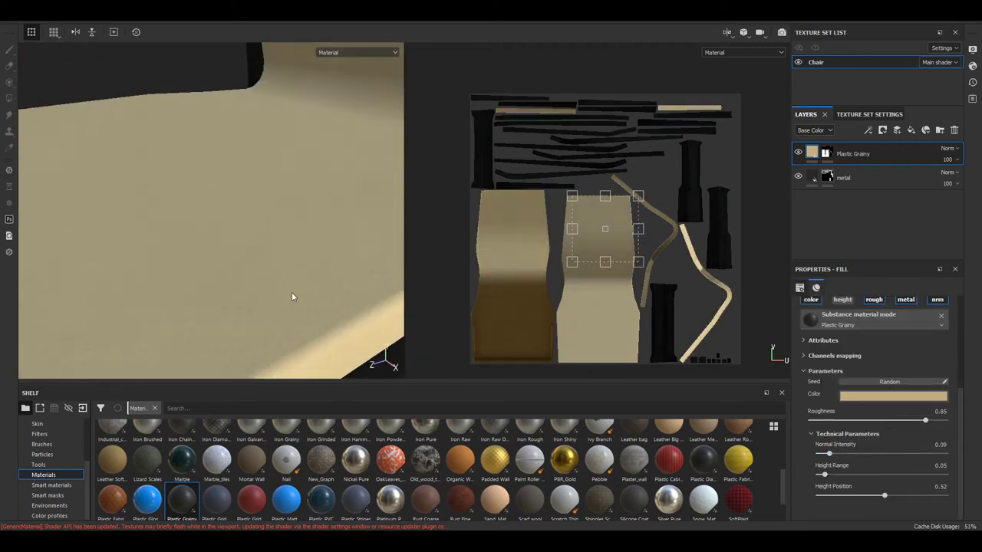
{"action": "left_click_drag", "start_coordinate": [284, 284], "coordinate": [231, 245], "text": "alt"}
{"action": "scroll", "coordinate": [210, 233], "scroll_direction": "down", "scroll_amount": 2}
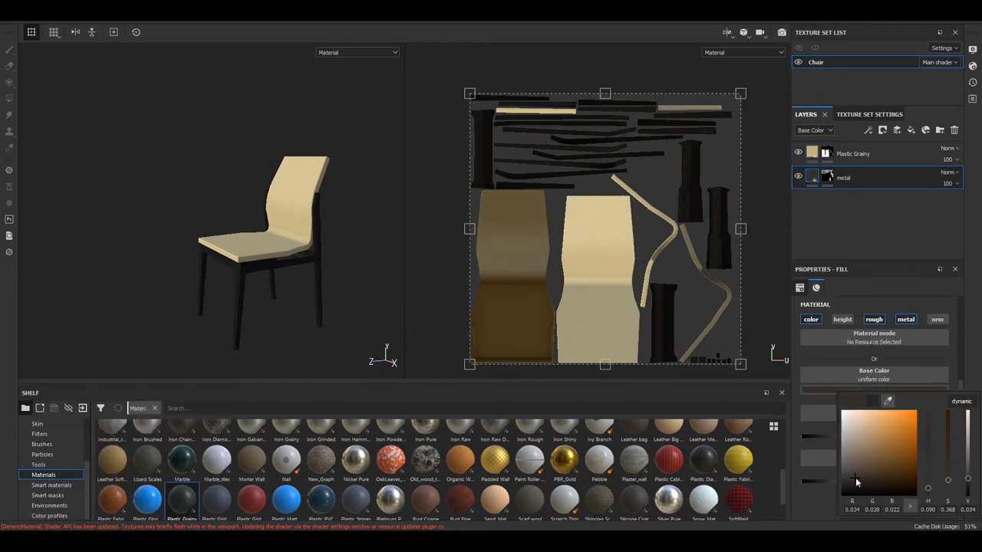
{"action": "mouse_move", "coordinate": [330, 277]}
{"action": "left_mouse_down", "text": "alt"}
{"action": "mouse_move", "coordinate": [346, 256]}
{"action": "mouse_move", "coordinate": [180, 263]}
{"action": "mouse_move", "coordinate": [250, 249]}
{"action": "left_mouse_up", "text": "alt"}
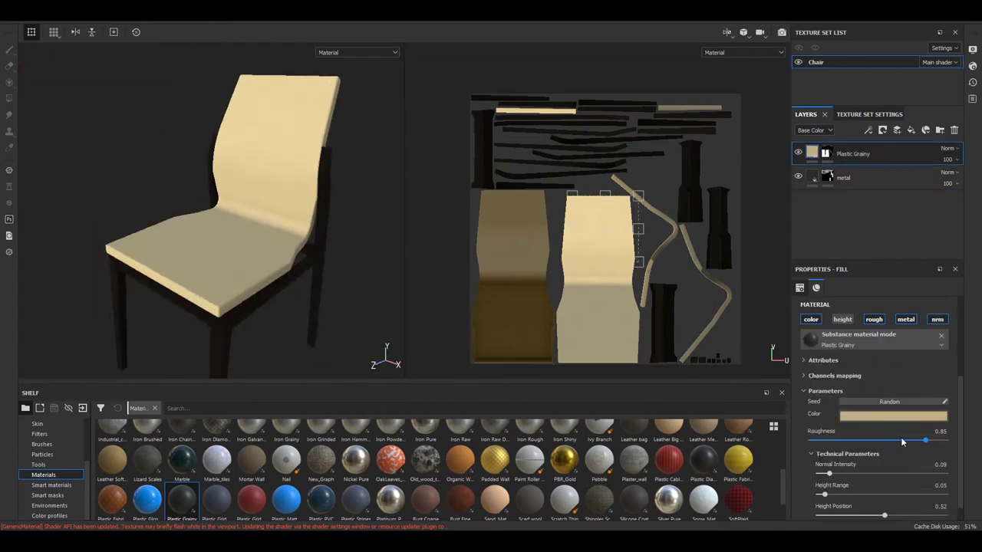
{"action": "scroll", "coordinate": [845, 389], "scroll_direction": "down", "scroll_amount": 1}
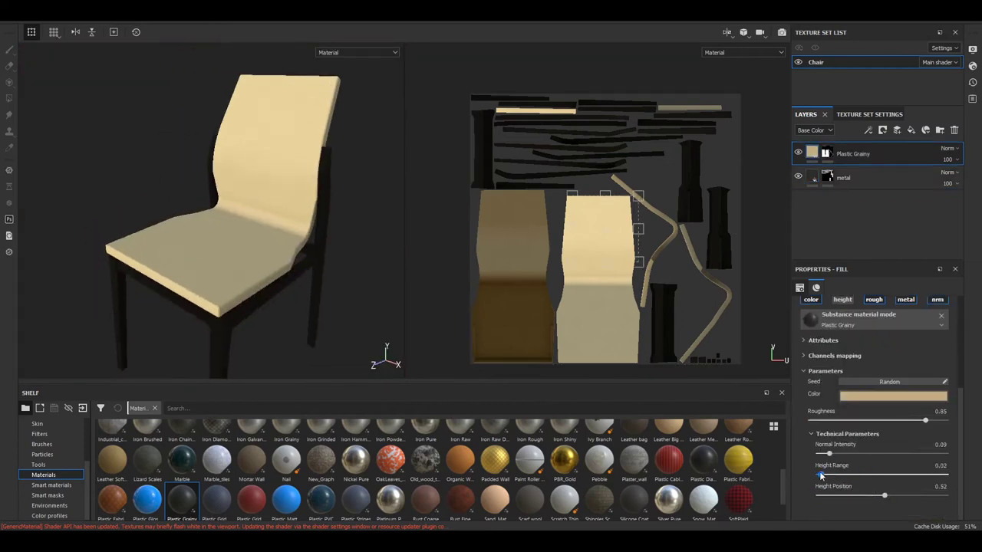
{"action": "left_click_drag", "start_coordinate": [824, 453], "coordinate": [819, 453]}
{"action": "left_click_drag", "start_coordinate": [821, 475], "coordinate": [872, 475]}
{"action": "mouse_move", "coordinate": [274, 212]}
{"action": "left_mouse_down", "text": "alt"}
{"action": "mouse_move", "coordinate": [226, 235]}
{"action": "mouse_move", "coordinate": [312, 212]}
{"action": "mouse_move", "coordinate": [208, 229]}
{"action": "left_mouse_up", "text": "alt"}
Revisit the plastic colour and the metal layer's base colour.
{"action": "left_click", "coordinate": [877, 396]}
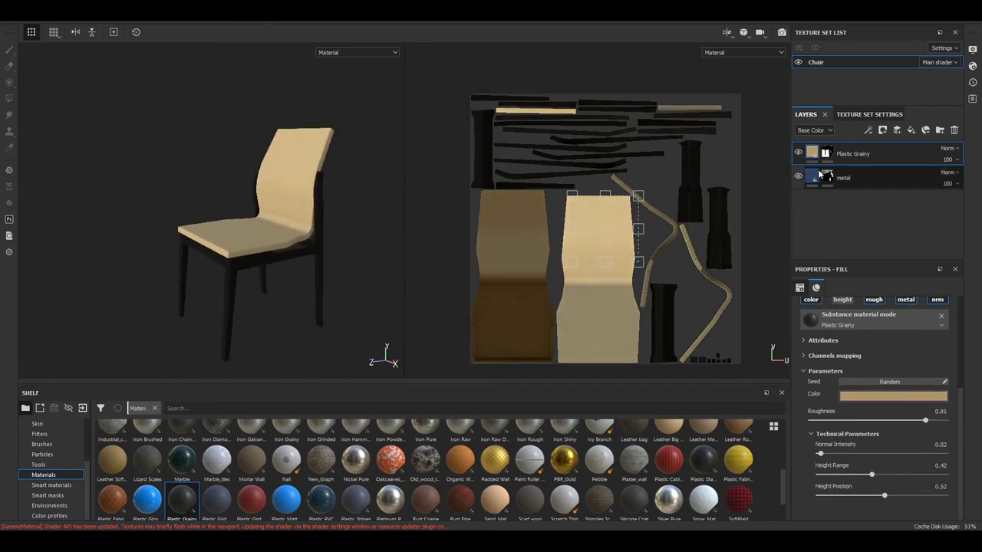
{"action": "left_click", "coordinate": [822, 175]}
{"action": "left_click", "coordinate": [852, 390]}
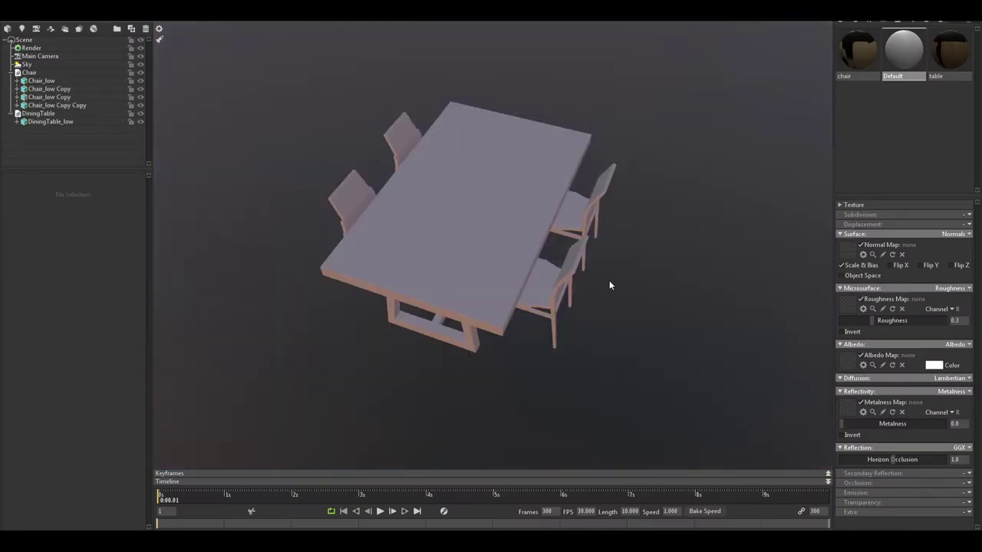
Apply the chair and wood table materials to the meshes and choose a sky lighting preset.
{"action": "left_click", "coordinate": [854, 61]}
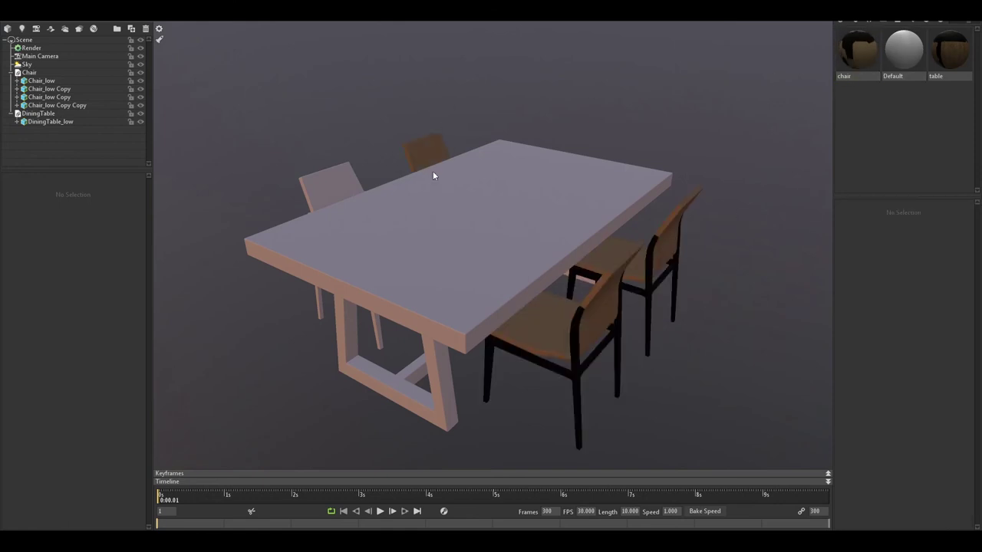
{"action": "left_click_drag", "start_coordinate": [951, 50], "coordinate": [521, 234]}
{"action": "left_click", "coordinate": [27, 64]}
{"action": "left_click", "coordinate": [121, 191]}
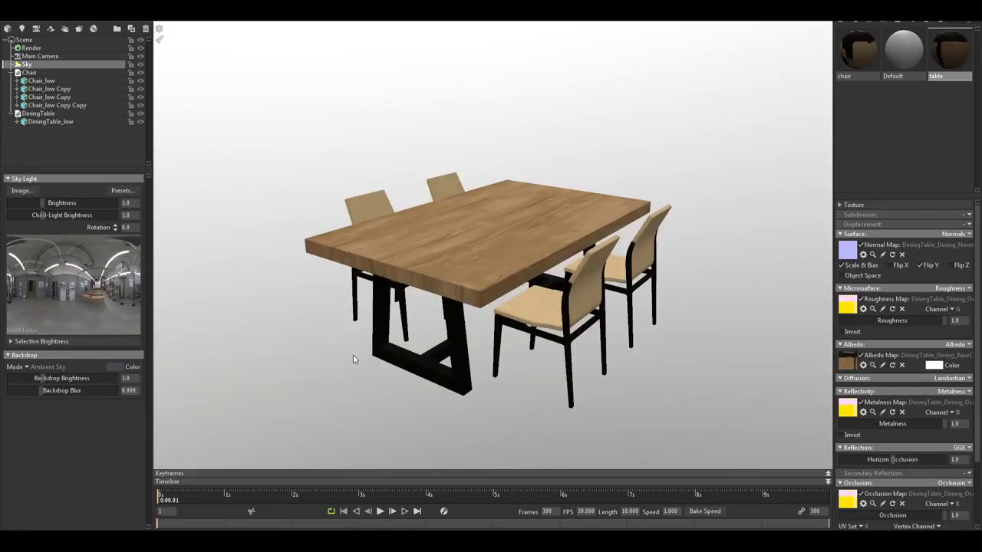
{"action": "left_click", "coordinate": [30, 48]}
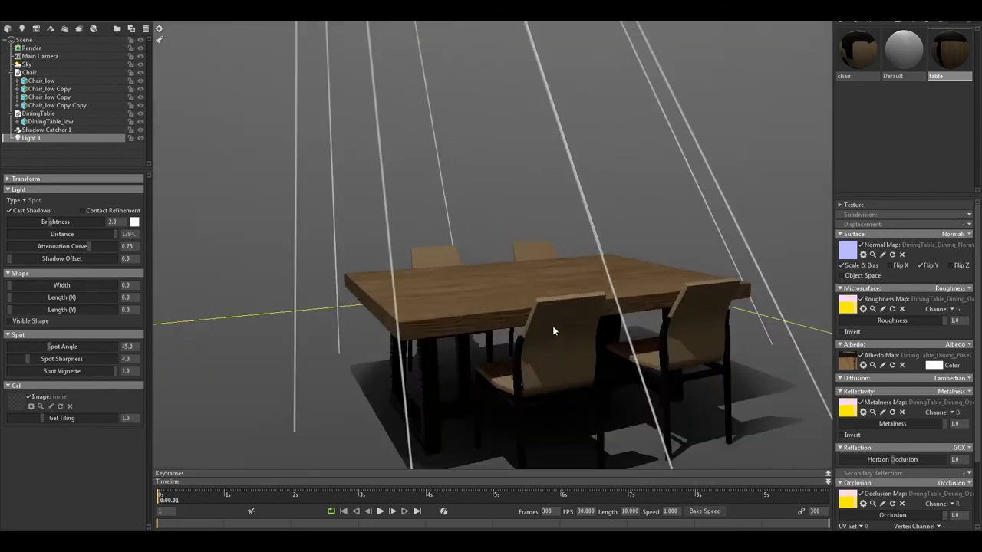
Widen Light 1's shape width to about 54 to soften its shadows.
{"action": "left_click_drag", "start_coordinate": [55, 284], "coordinate": [61, 285]}
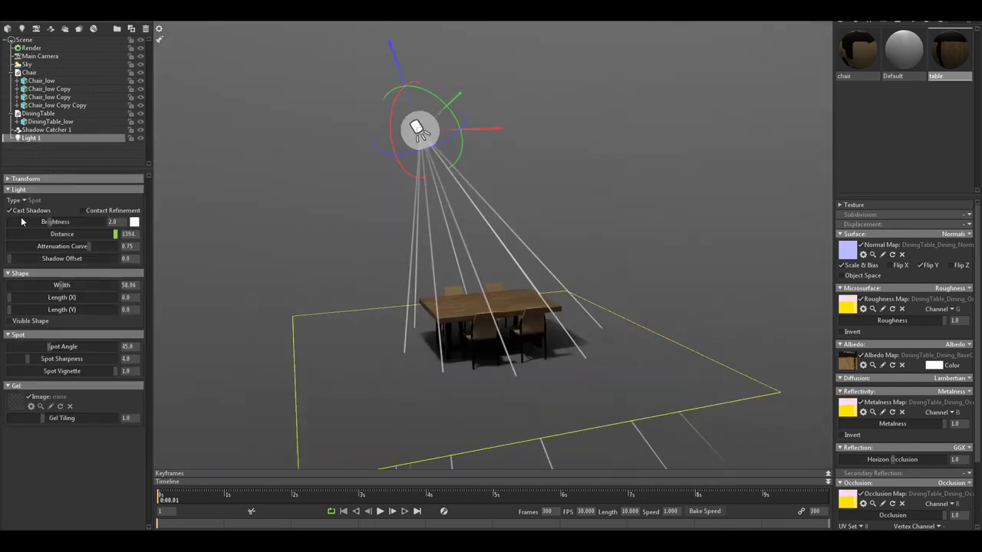
{"action": "left_click", "coordinate": [31, 179]}
{"action": "mouse_move", "coordinate": [429, 250]}
{"action": "left_mouse_down"}
{"action": "mouse_move", "coordinate": [347, 134]}
{"action": "mouse_move", "coordinate": [332, 73]}
{"action": "left_mouse_up"}
Reposition the spot light and duplicate it as Light 1 Copy in a new position.
{"action": "left_click_drag", "start_coordinate": [343, 307], "coordinate": [315, 204]}
{"action": "key", "text": "ctrl+d"}
{"action": "mouse_move", "coordinate": [663, 155]}
{"action": "left_mouse_down"}
{"action": "mouse_move", "coordinate": [213, 363]}
{"action": "mouse_move", "coordinate": [378, 294]}
{"action": "mouse_move", "coordinate": [514, 332]}
{"action": "left_mouse_up"}
{"action": "left_click", "coordinate": [40, 56]}
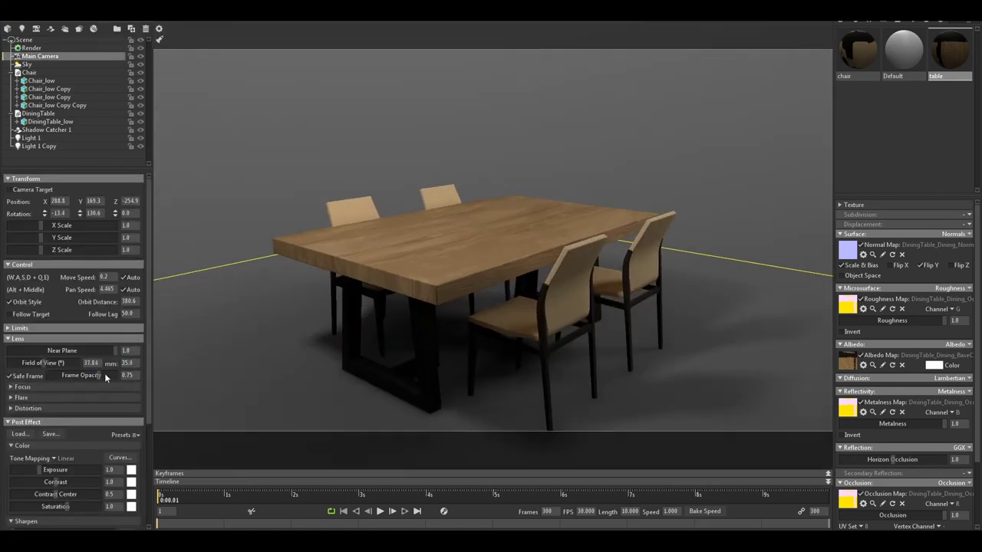
Give Main Camera sharpening of 0.156 and exposure of 1.886.
{"action": "scroll", "coordinate": [457, 242], "scroll_direction": "up", "scroll_amount": 3}
{"action": "scroll", "coordinate": [50, 443], "scroll_direction": "down", "scroll_amount": 3}
{"action": "left_click_drag", "start_coordinate": [50, 443], "coordinate": [37, 435]}
{"action": "scroll", "coordinate": [50, 437], "scroll_direction": "down", "scroll_amount": 2}
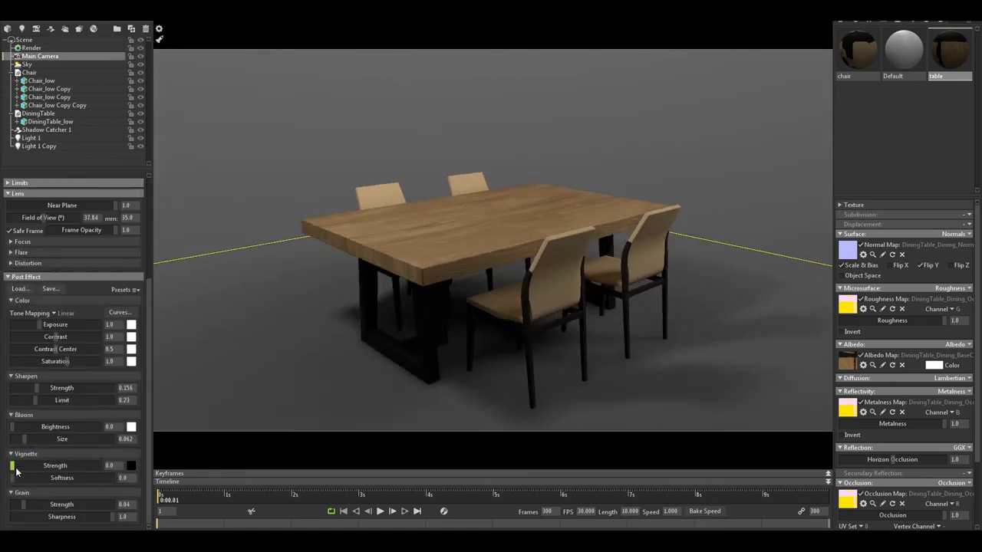
{"action": "scroll", "coordinate": [46, 399], "scroll_direction": "up", "scroll_amount": 2}
{"action": "left_click_drag", "start_coordinate": [37, 372], "coordinate": [44, 372]}
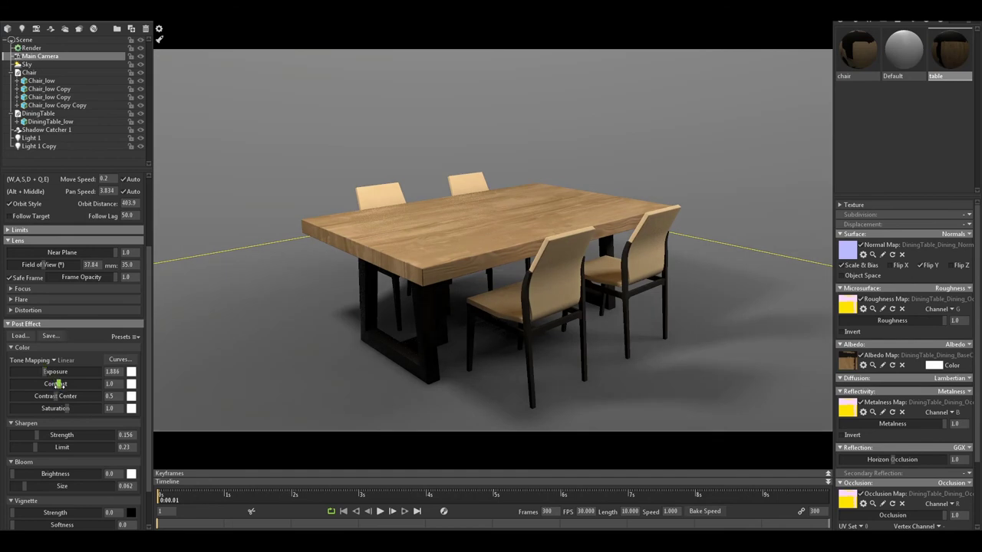
{"action": "left_click_drag", "start_coordinate": [423, 239], "coordinate": [534, 309]}
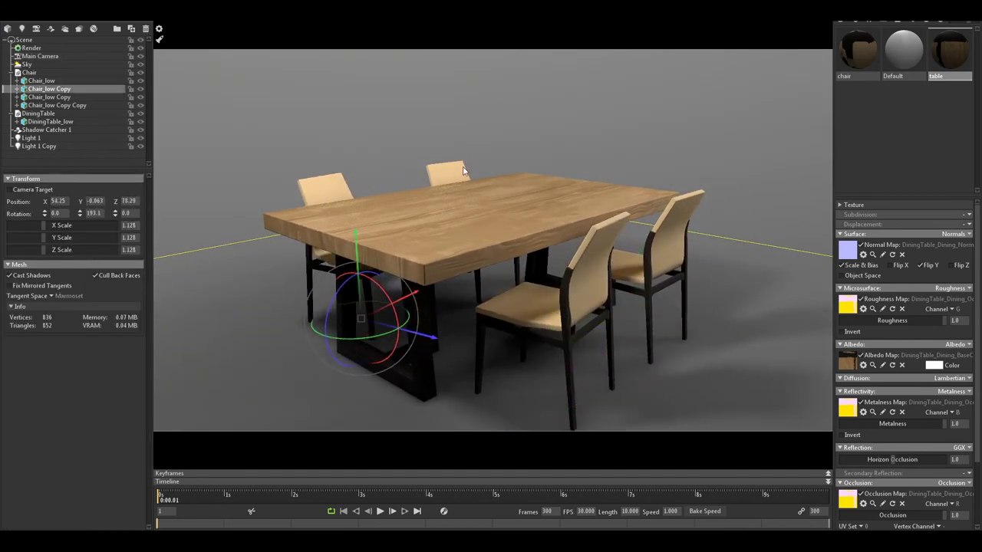
{"action": "left_click_drag", "start_coordinate": [471, 169], "coordinate": [560, 234]}
Briefly preview a black wireframe overlay in render settings, then set sky brightness to 0.421.
{"action": "left_click", "coordinate": [31, 48]}
{"action": "left_click", "coordinate": [8, 248]}
{"action": "left_click", "coordinate": [135, 248]}
{"action": "left_click", "coordinate": [160, 525]}
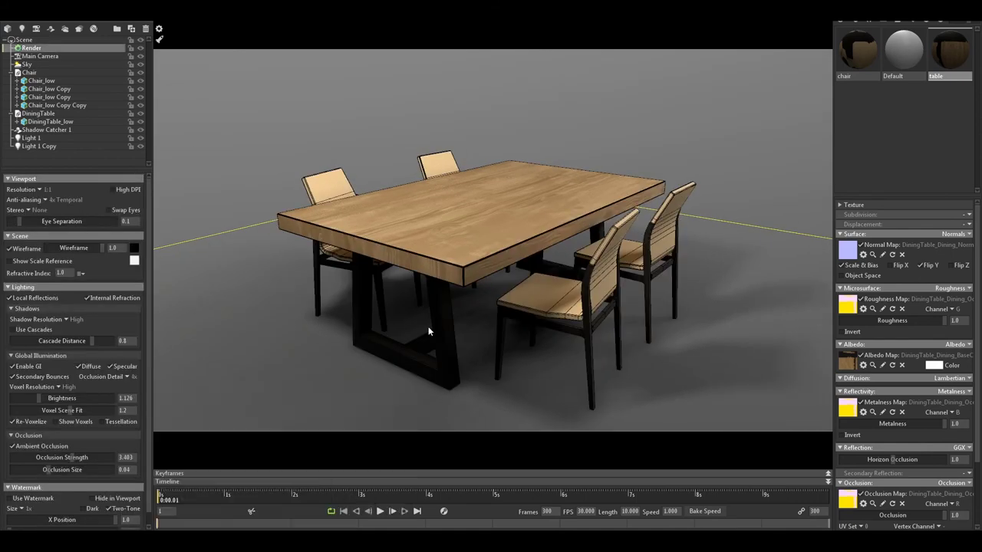
{"action": "left_click", "coordinate": [390, 400]}
{"action": "left_click", "coordinate": [7, 247]}
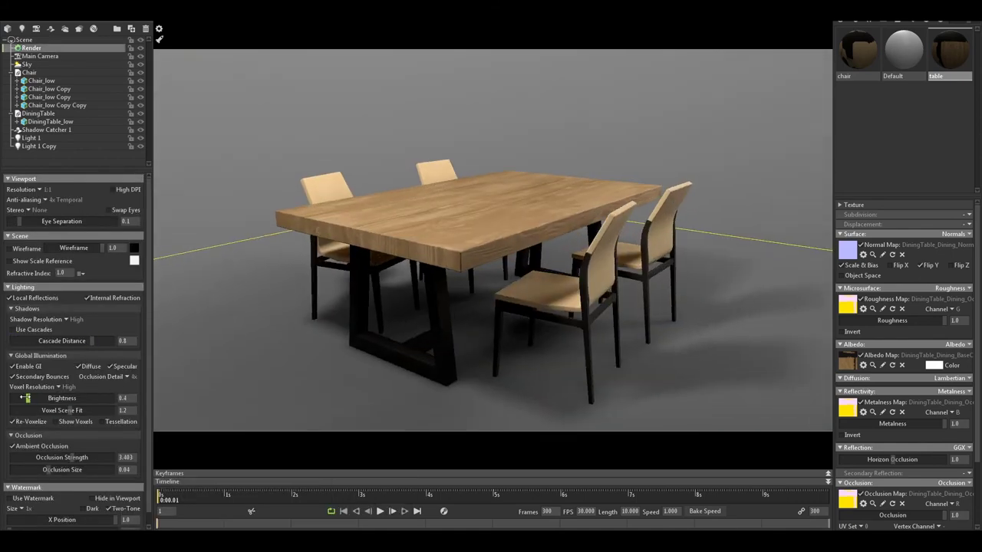
{"action": "left_click", "coordinate": [27, 64]}
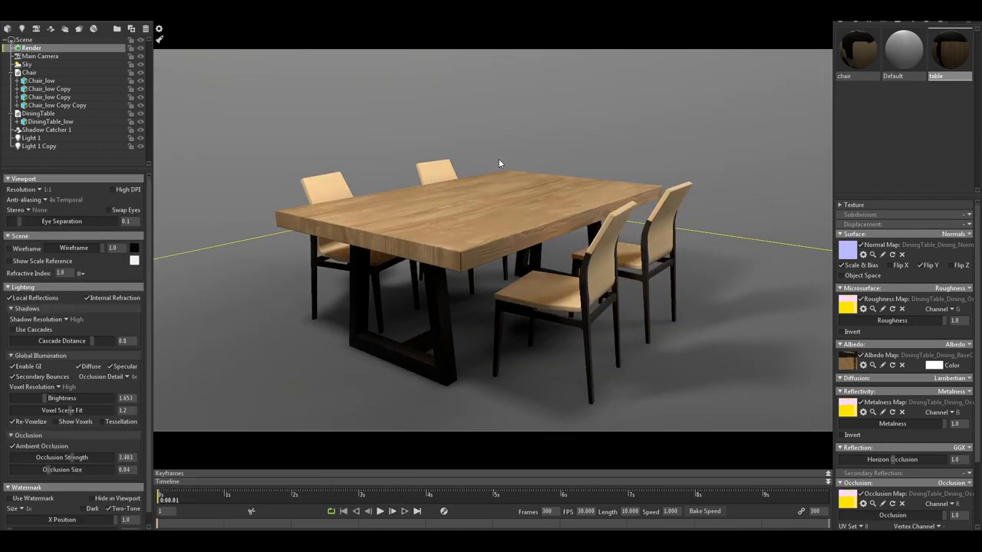
{"action": "left_click_drag", "start_coordinate": [53, 202], "coordinate": [57, 159]}
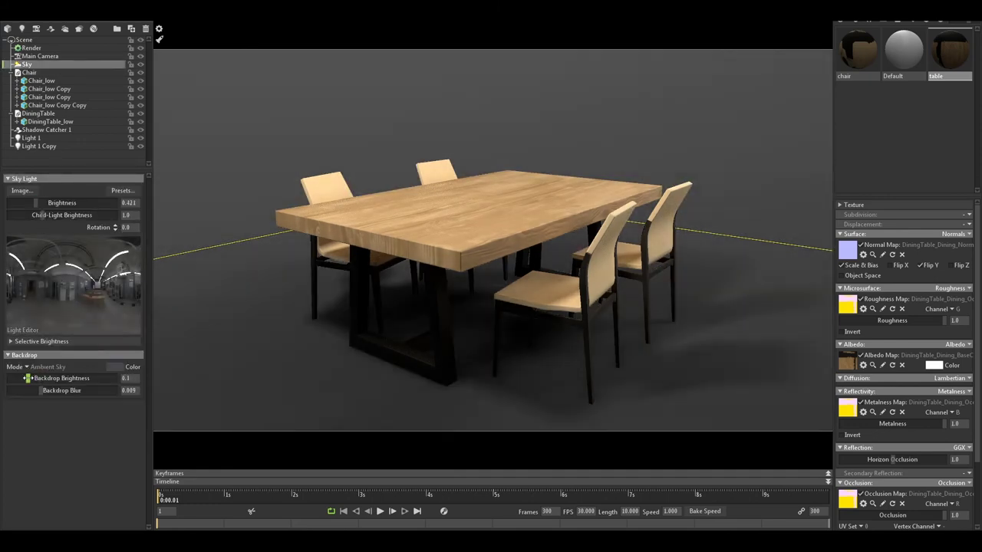